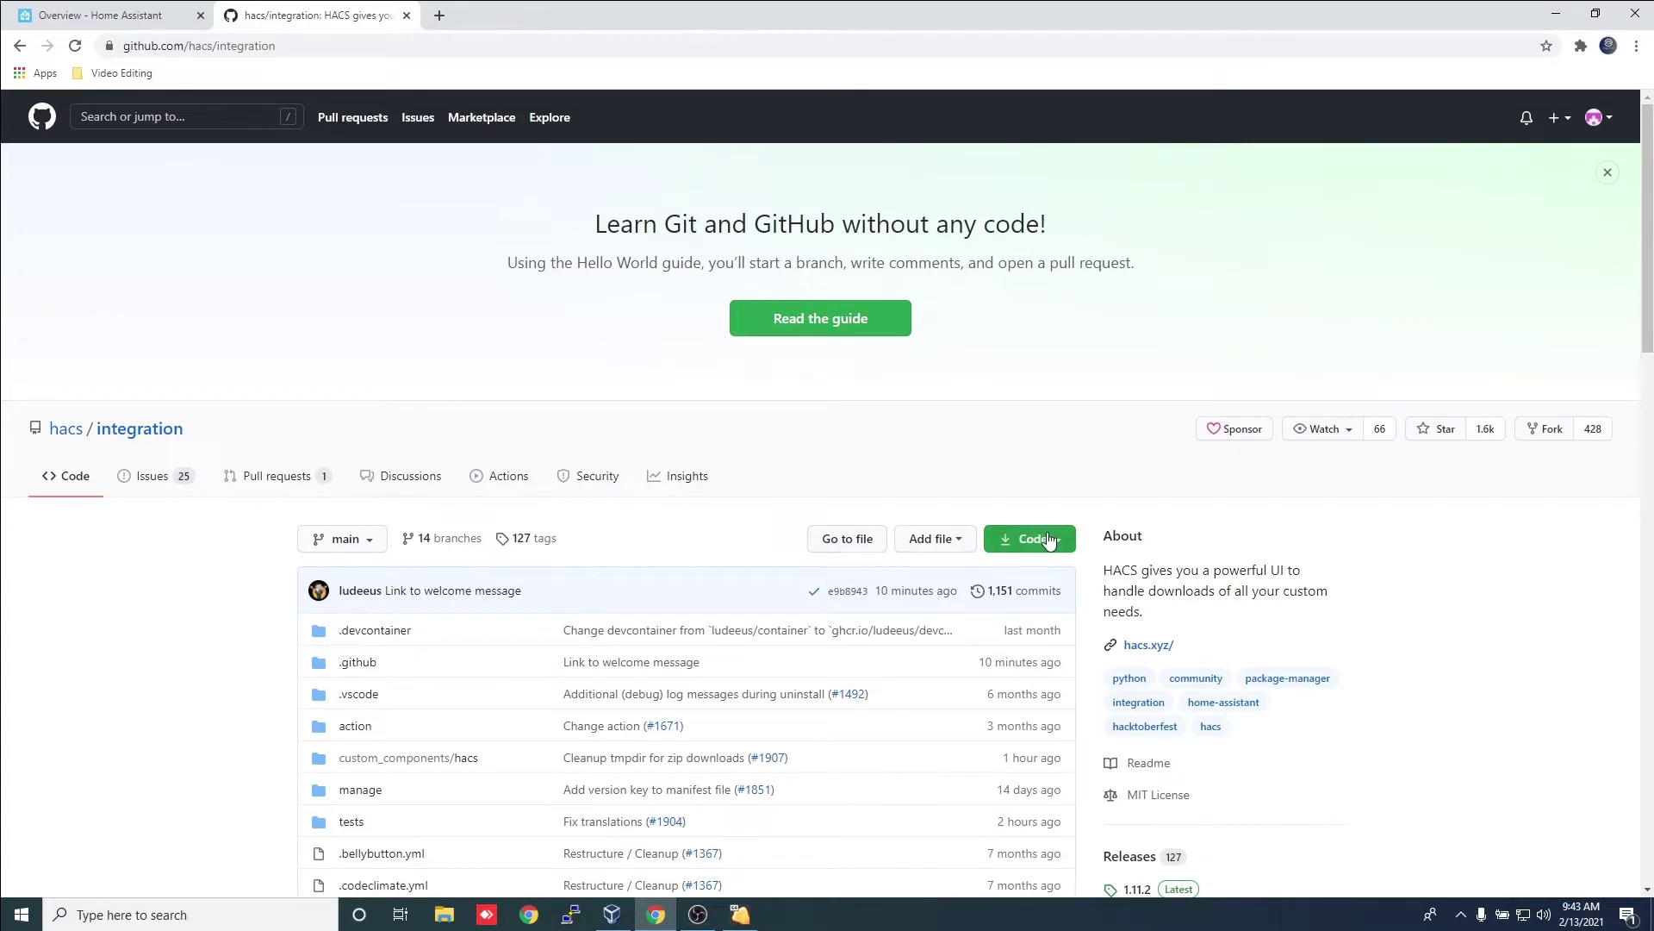
Download the hacs/integration repository as a ZIP and extract the archive into its own integration-main folder
left_click(1048, 539)
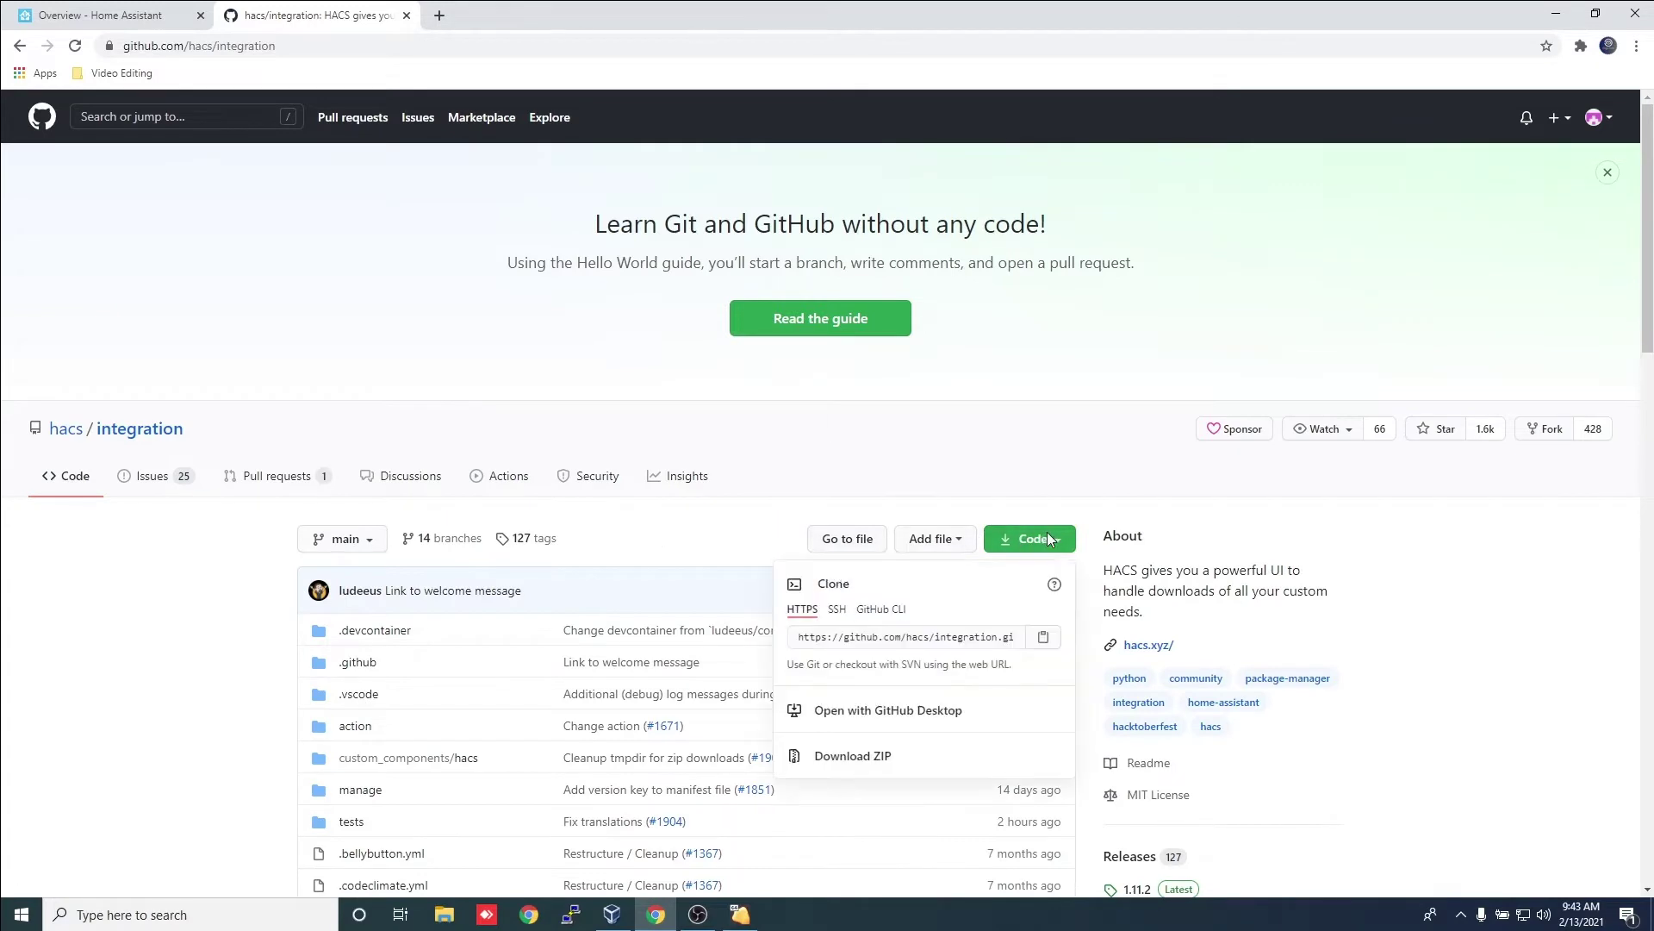
left_click(853, 756)
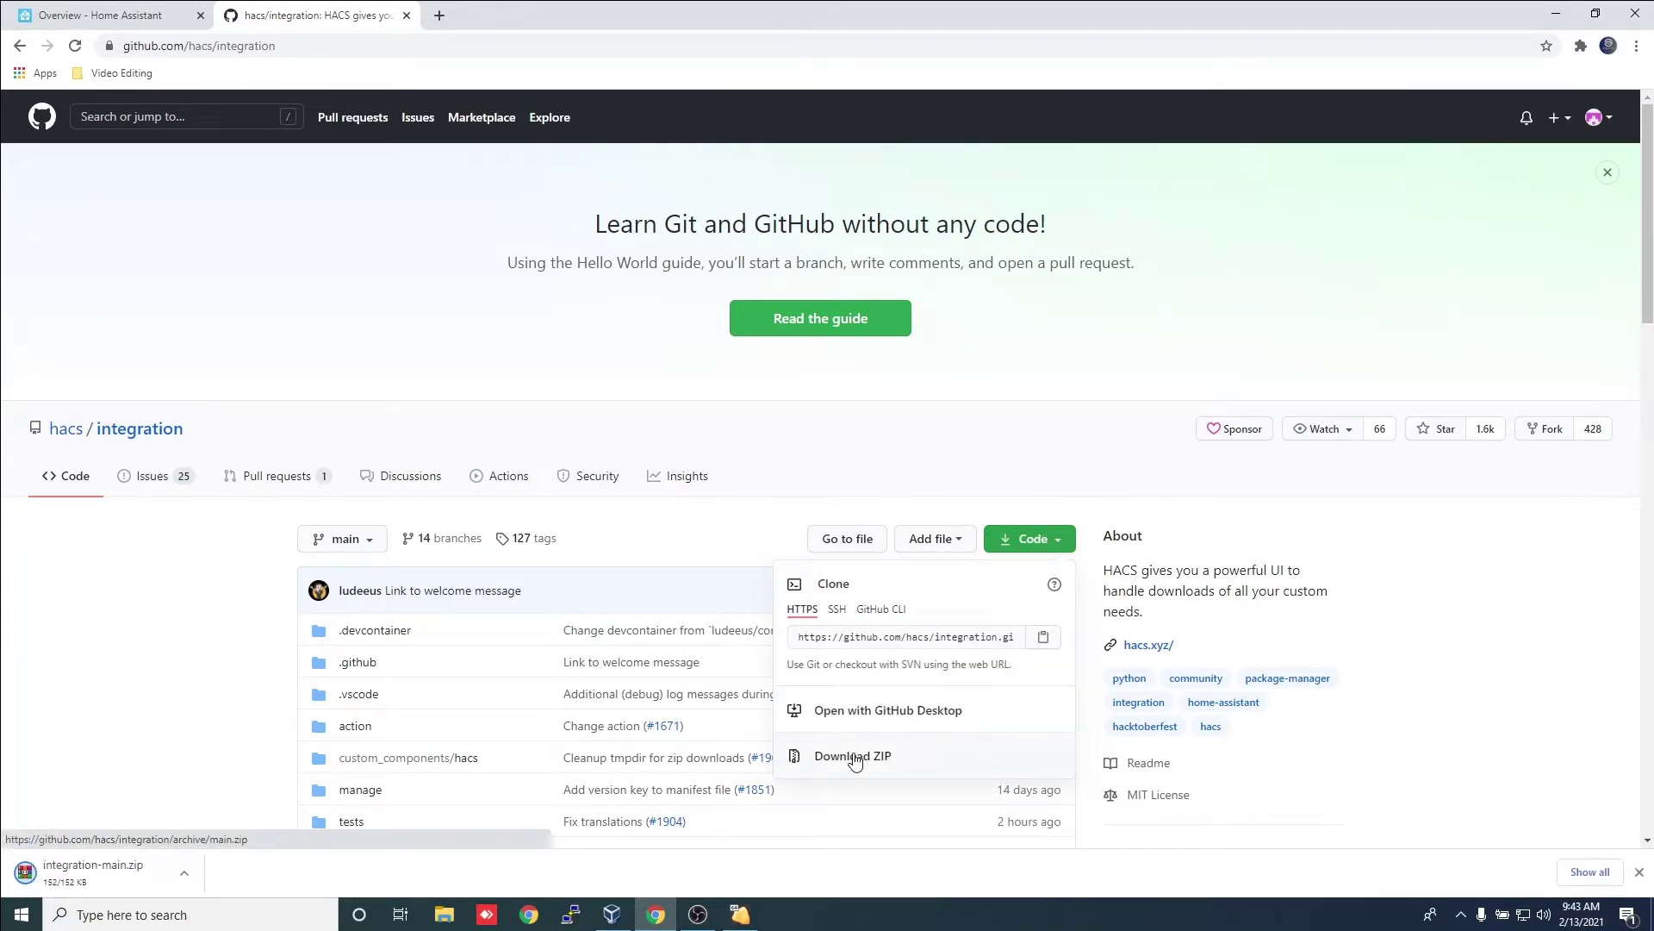
left_click(181, 872)
left_click(222, 823)
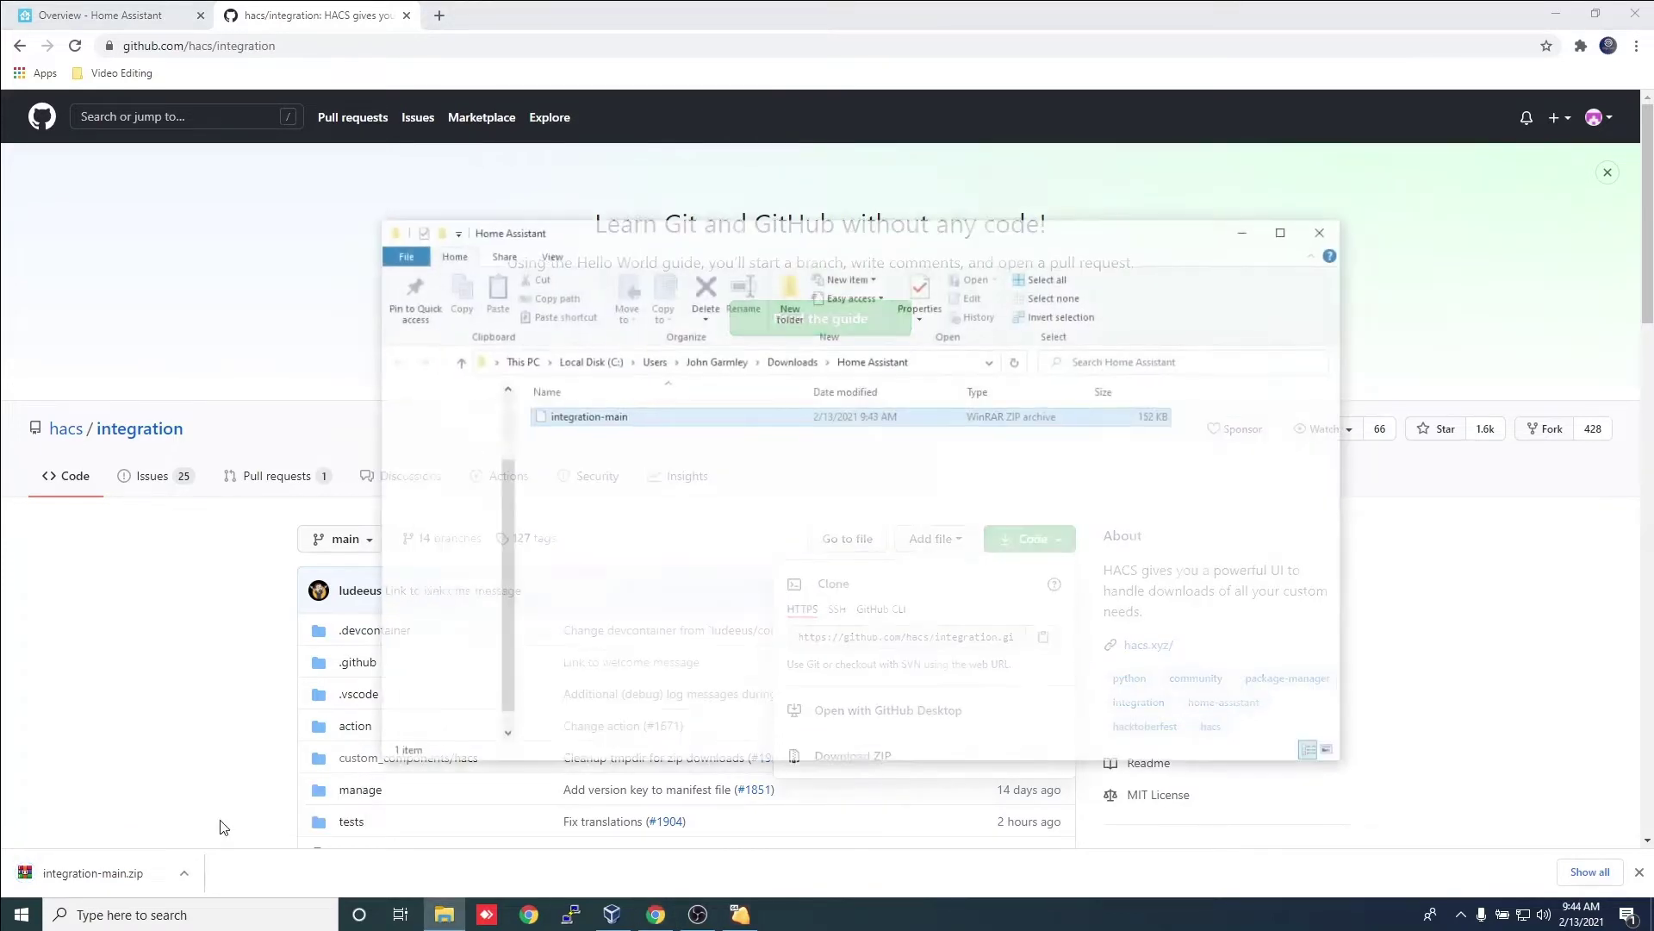
right_click(291, 202)
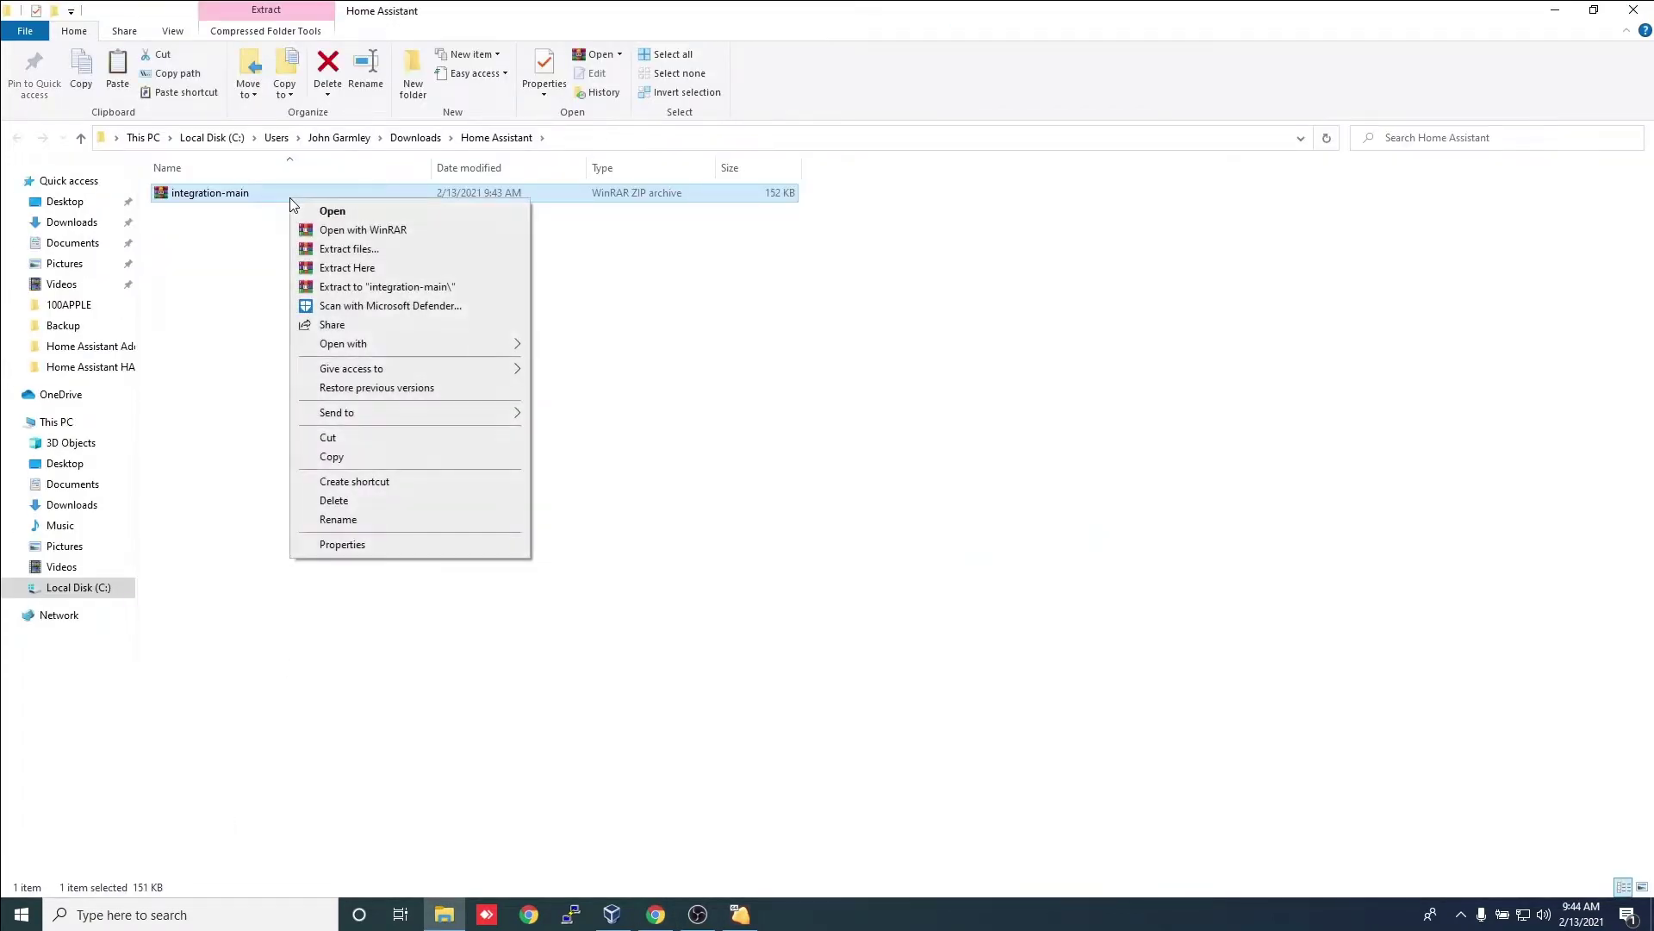
left_click(362, 288)
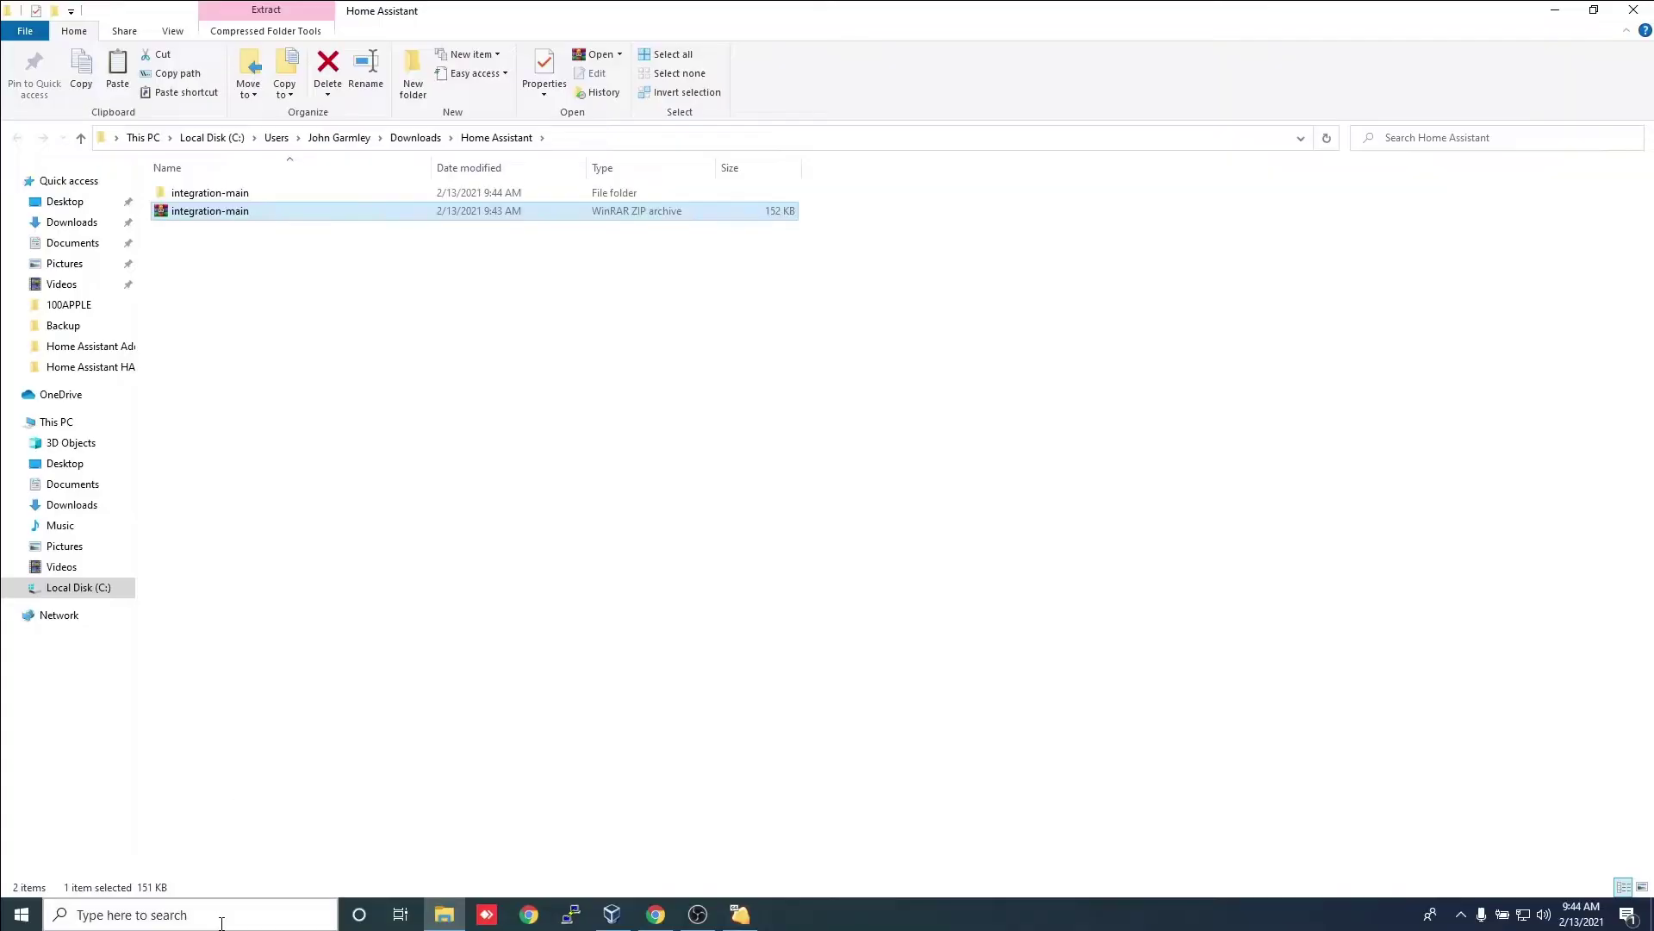
Open the config folder on the network share \\192.168.0.147\ and shrink its window to reveal the extracted files behind it
left_click(222, 918)
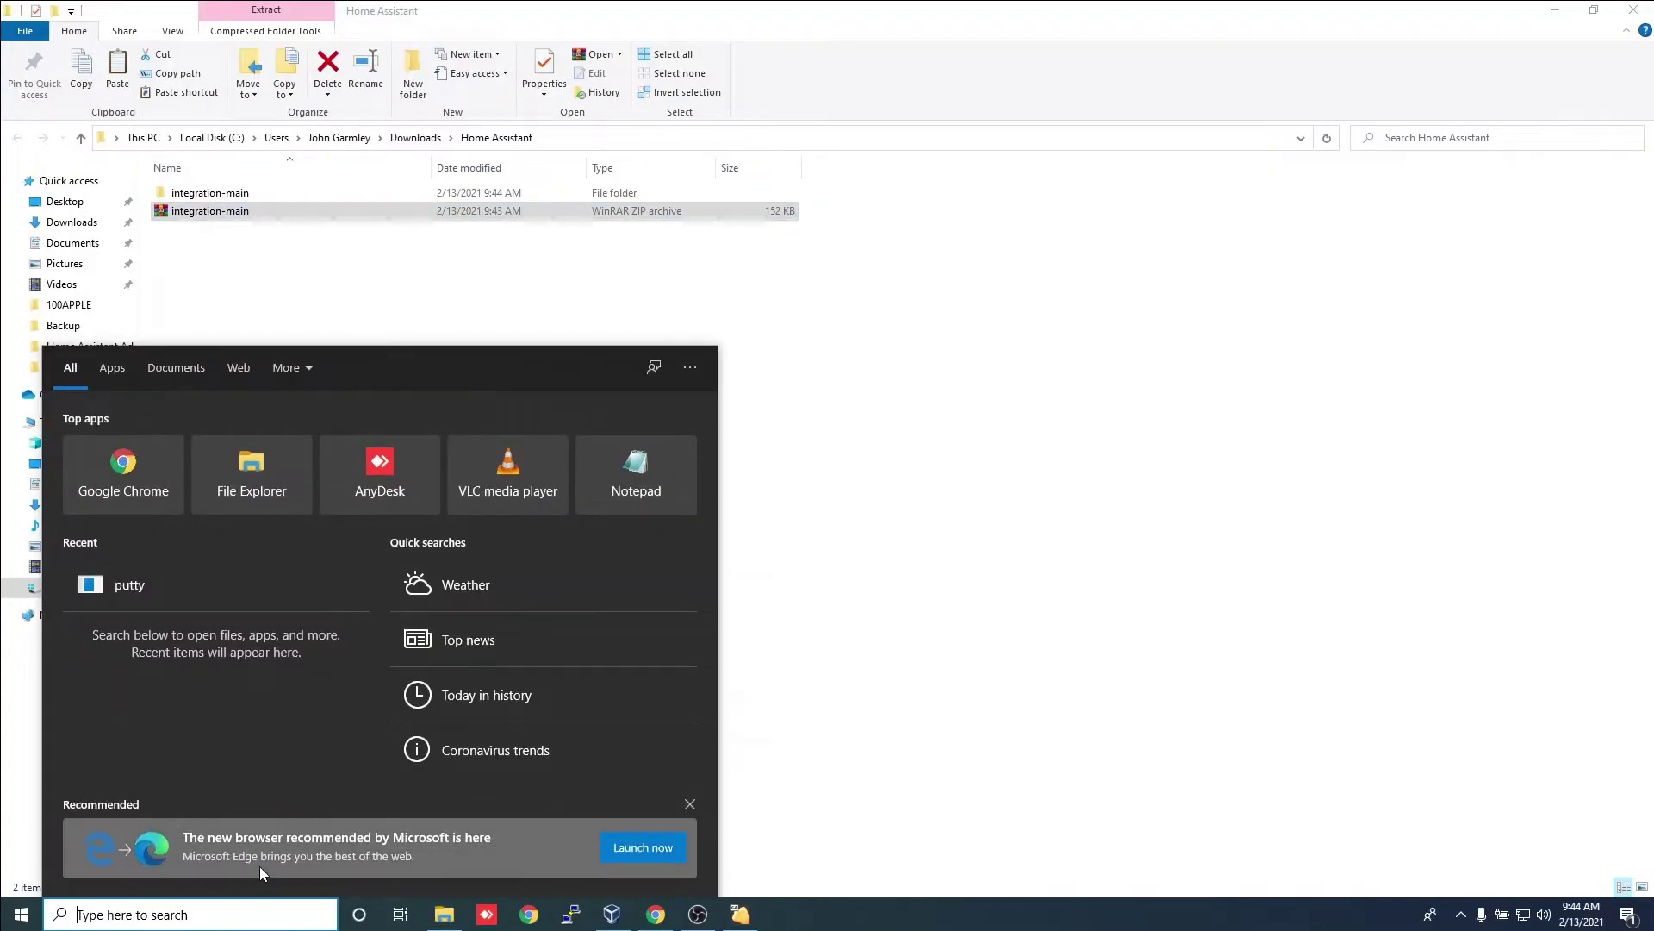
type("\\19")
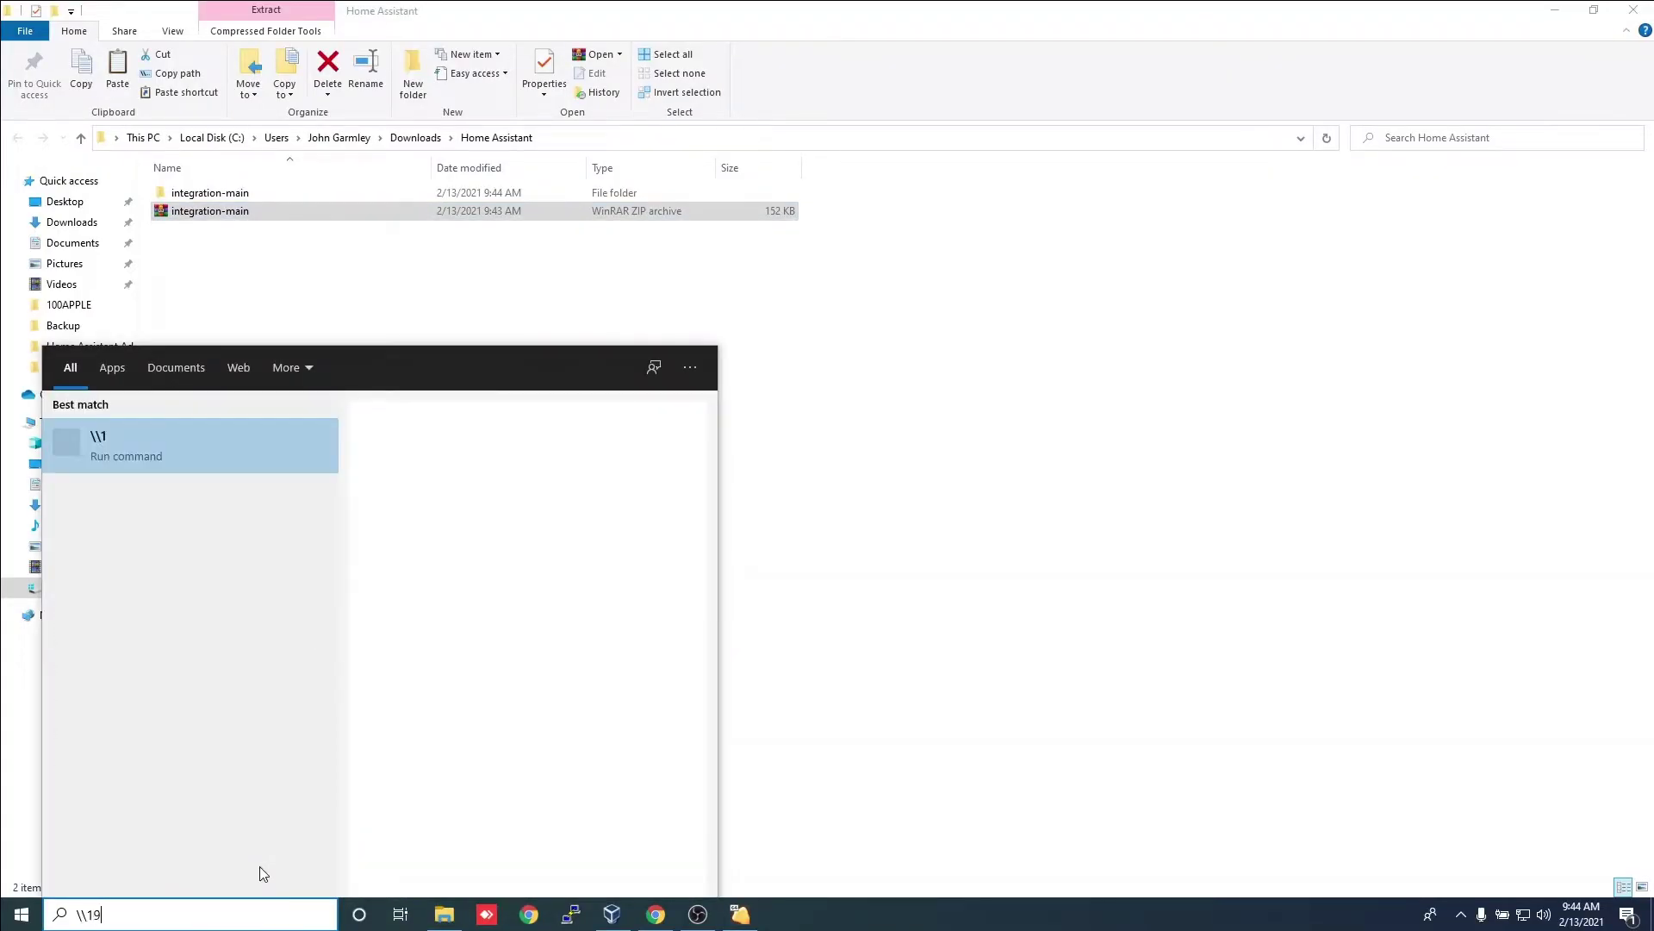
type("2.168")
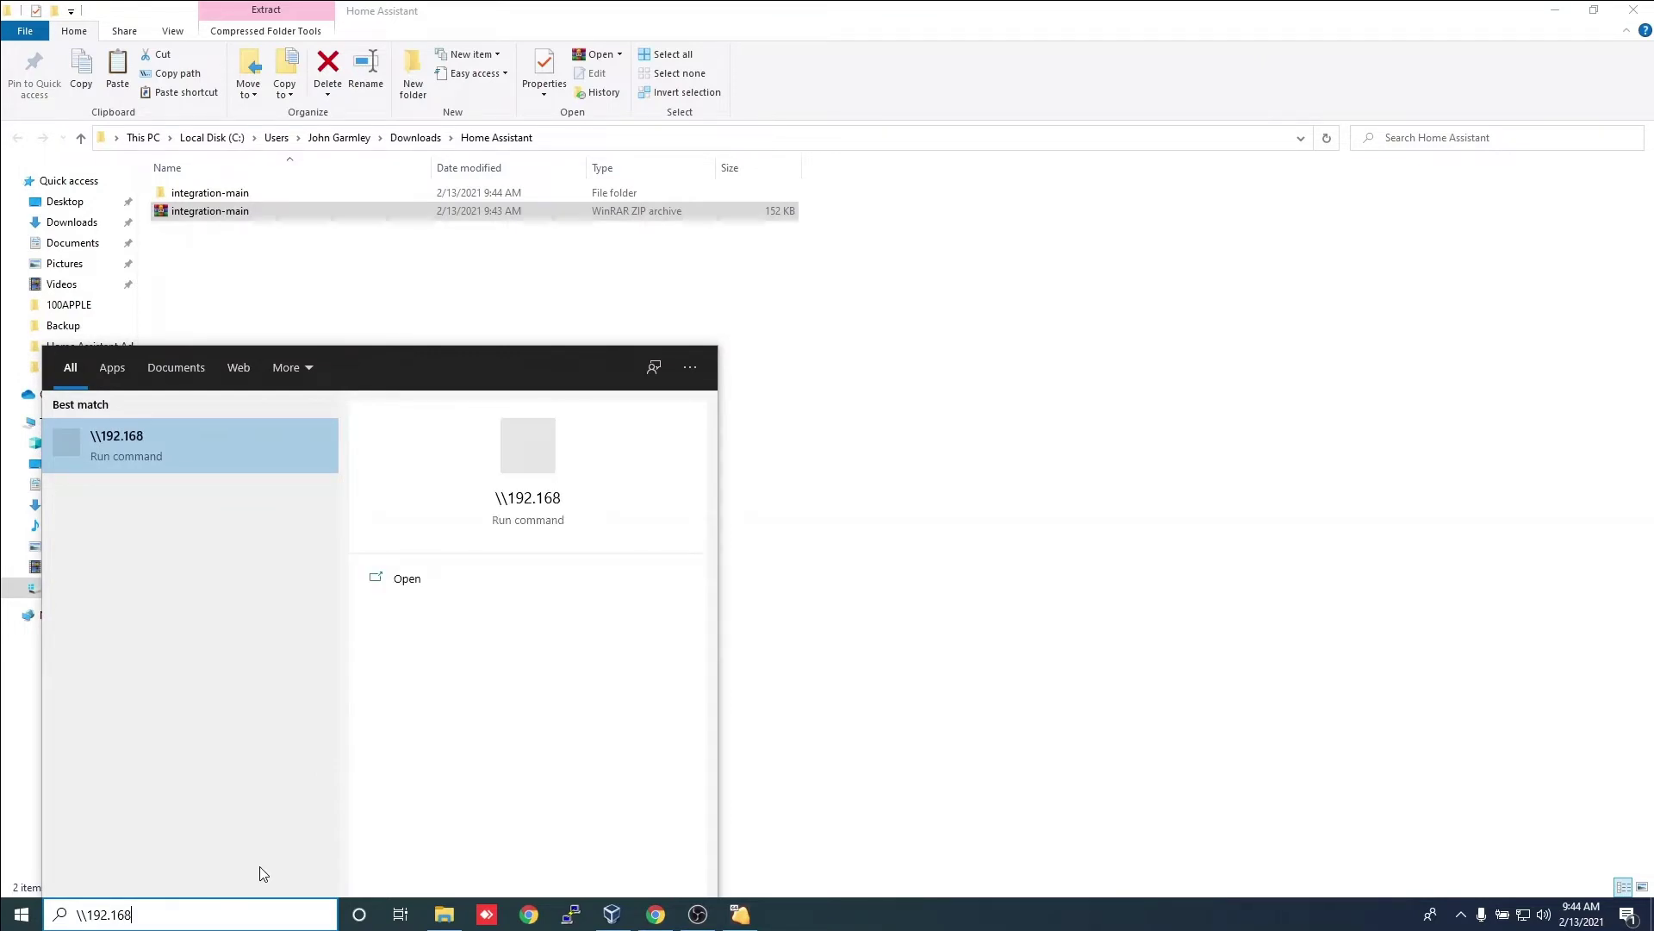
type(".0.147\\")
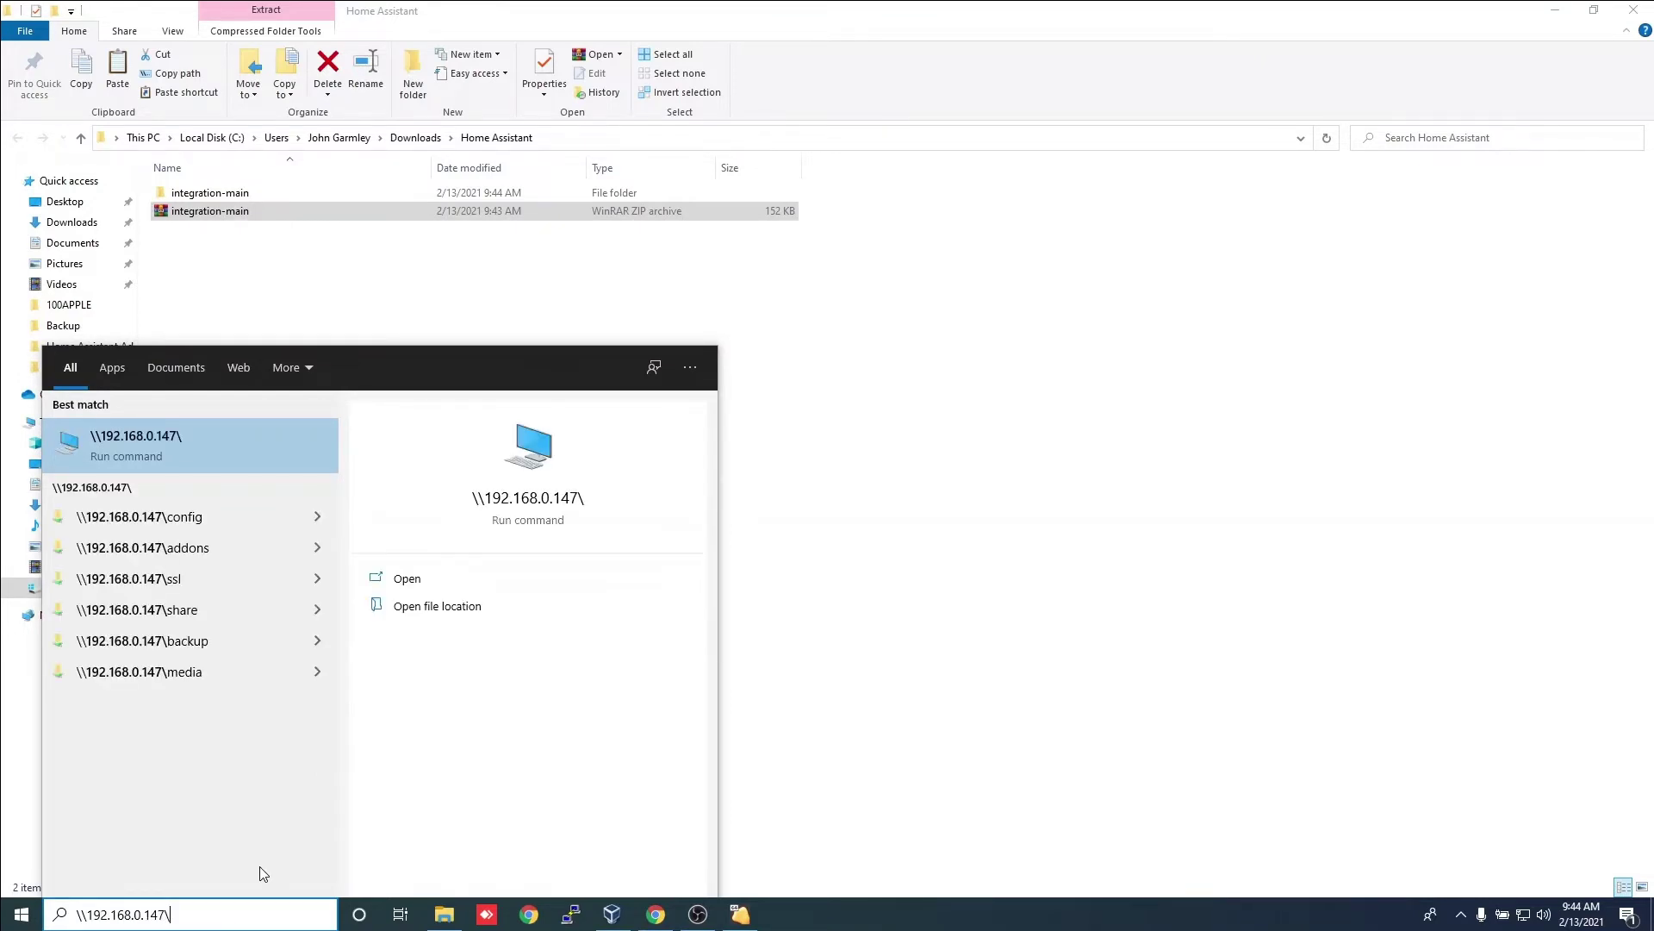
key("Return")
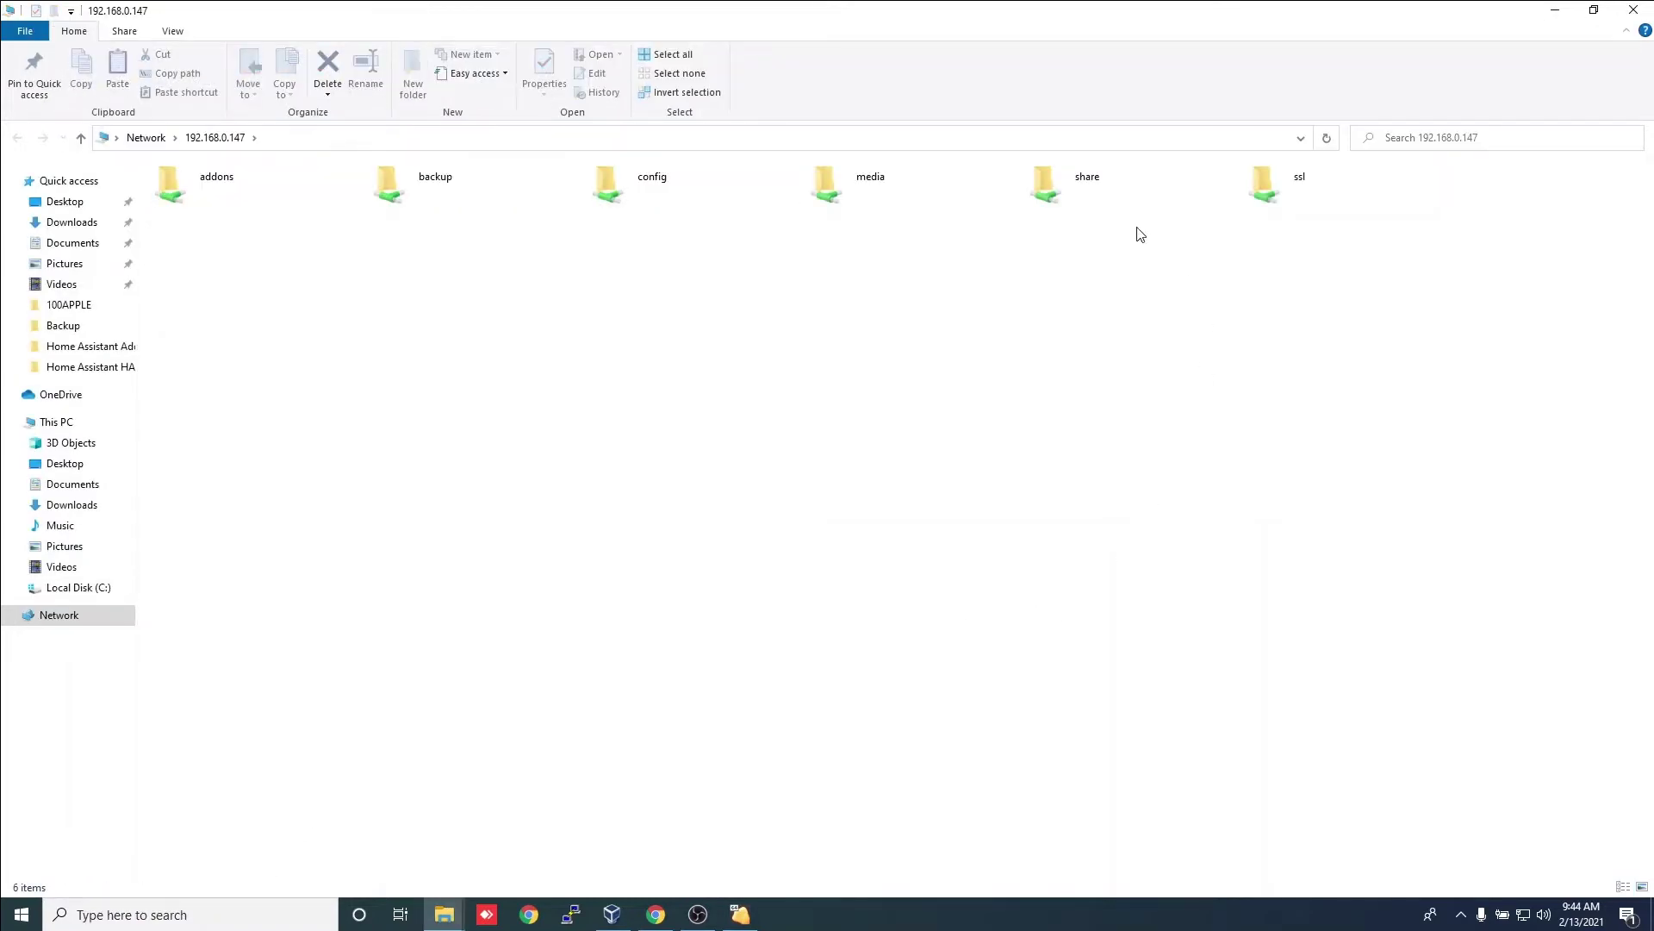
double_click(661, 202)
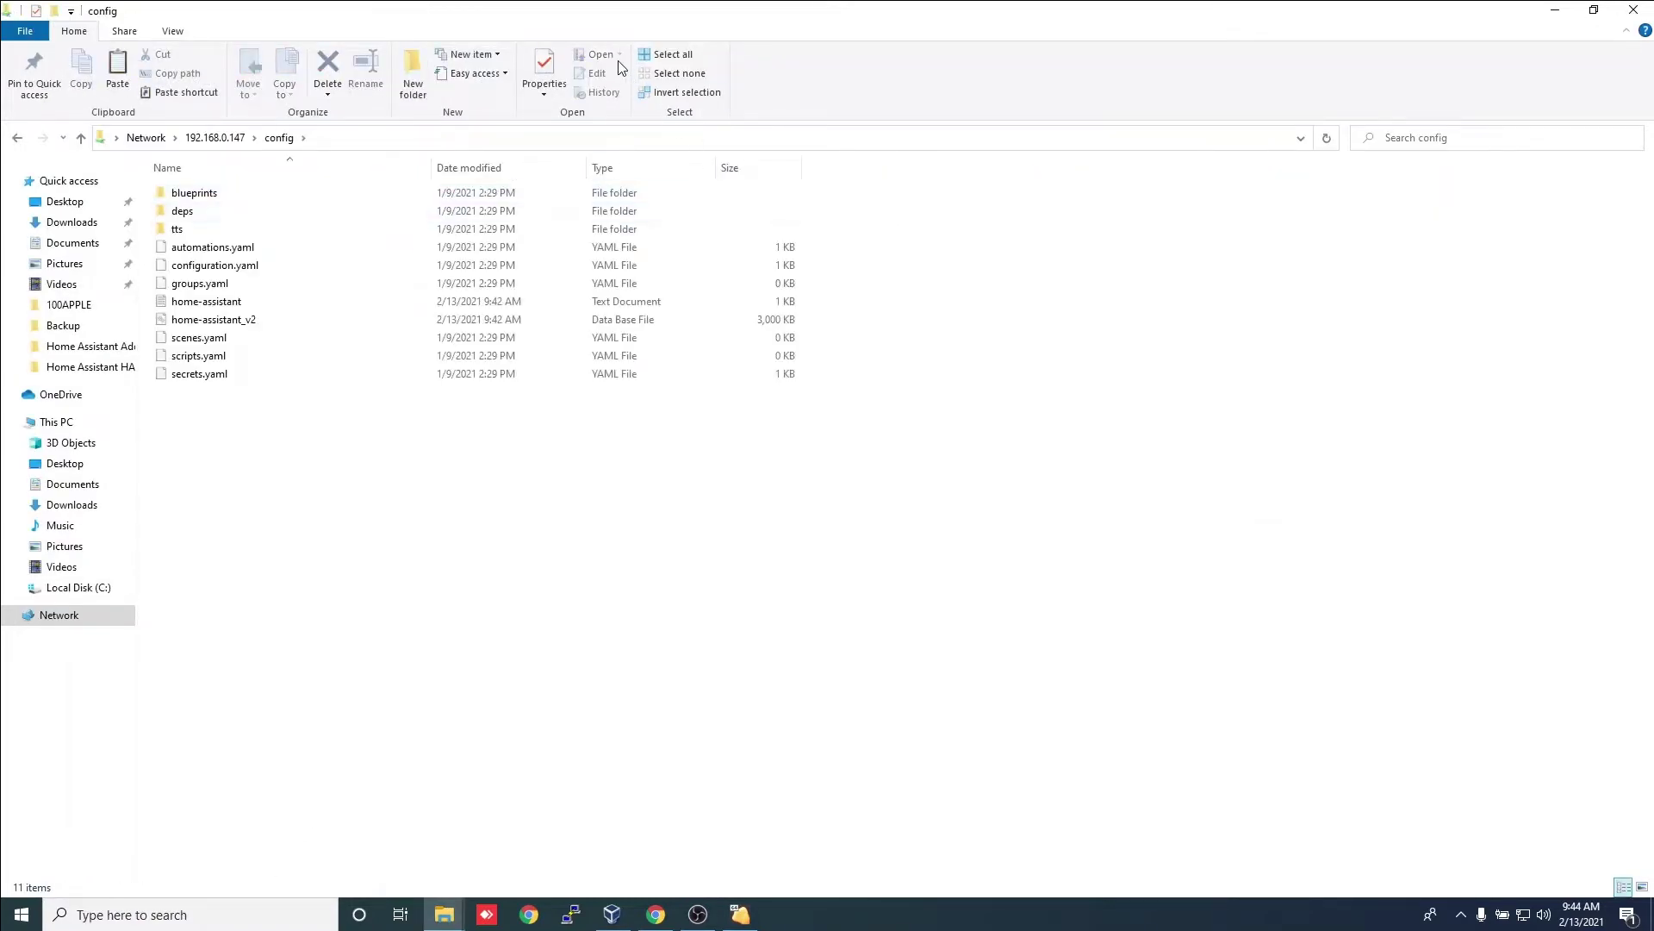
left_click_drag(589, 21, 1128, 191)
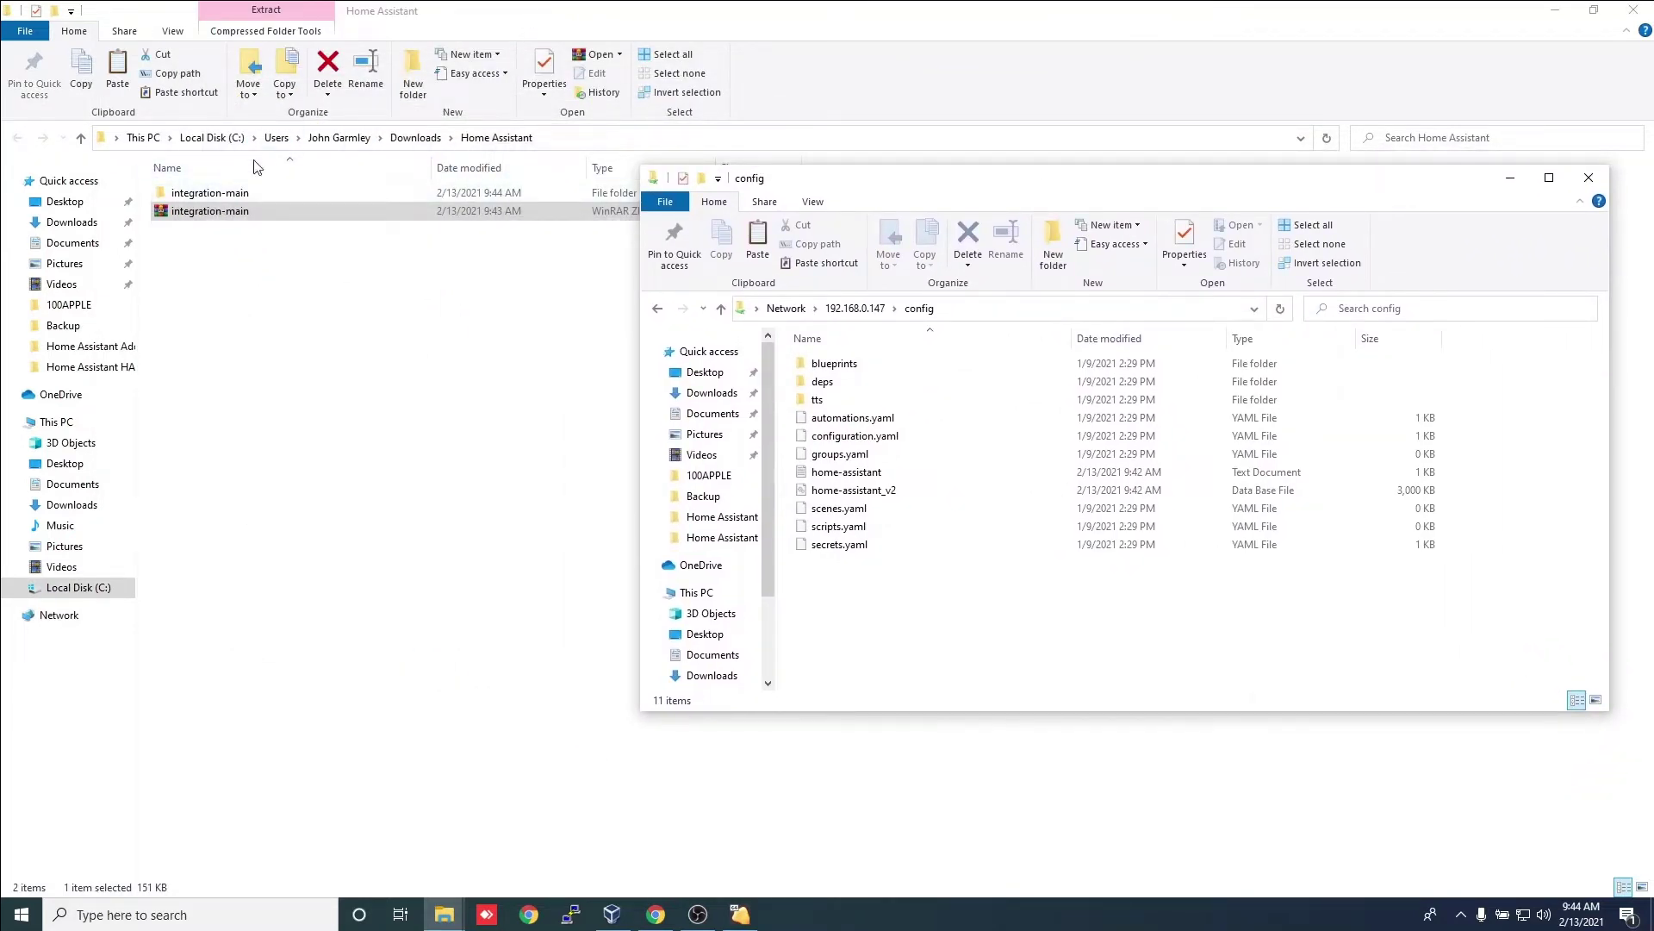
Copy the custom_components folder from the inner integration-main folder into the config folder on the network share
double_click(207, 193)
double_click(206, 197)
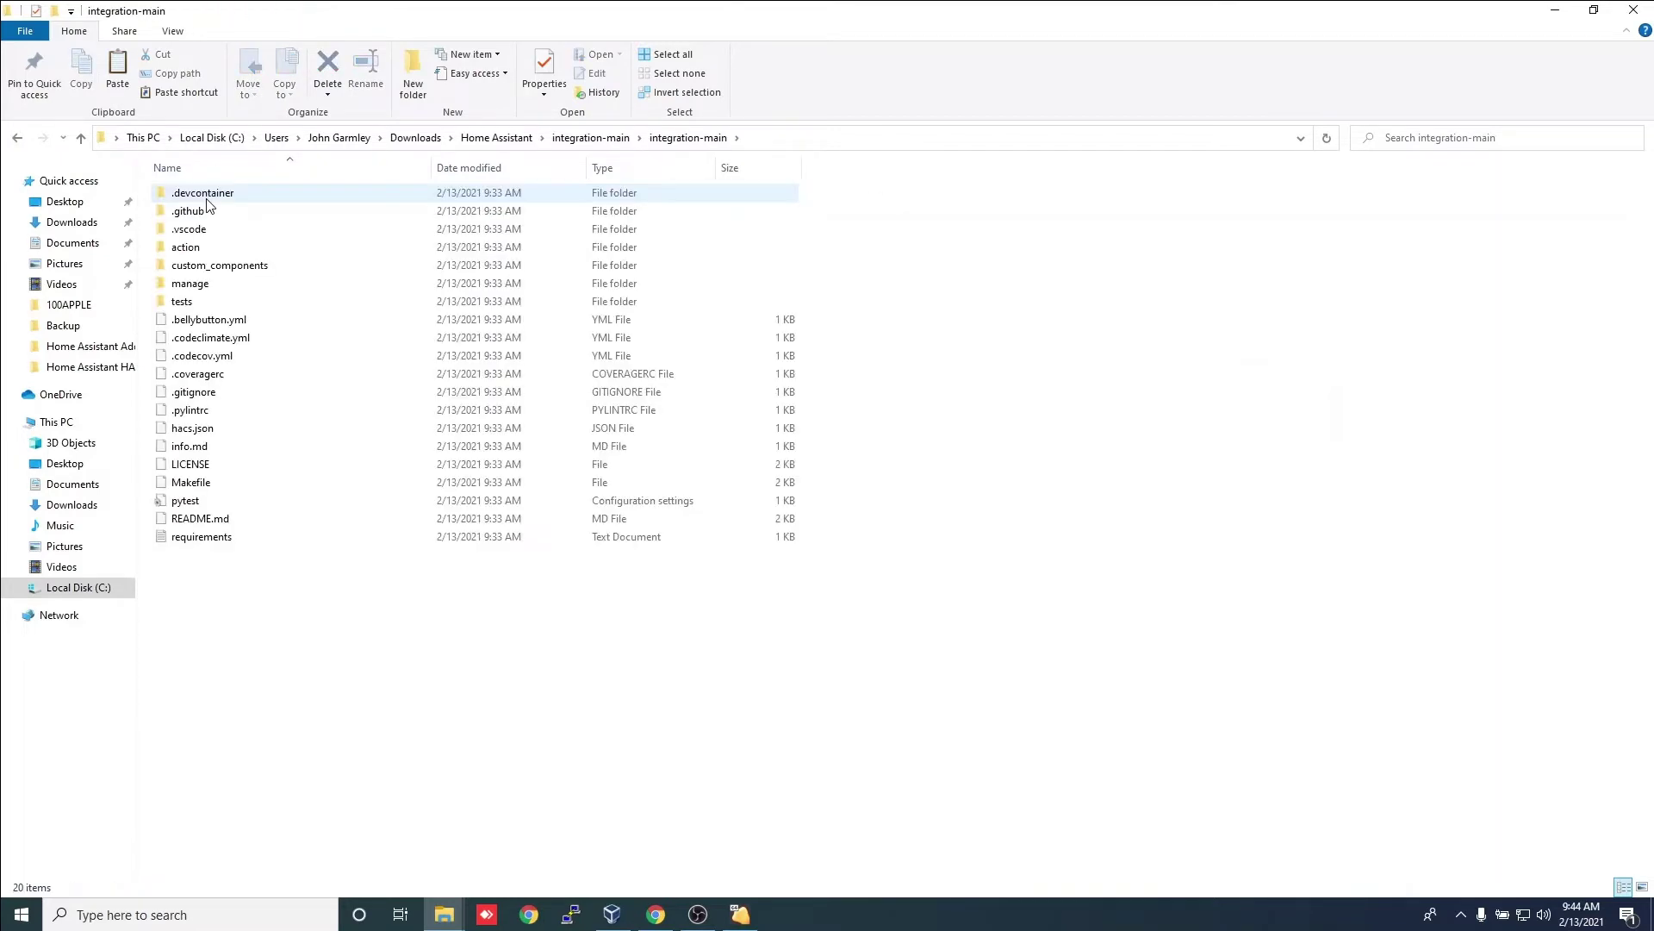
right_click(196, 261)
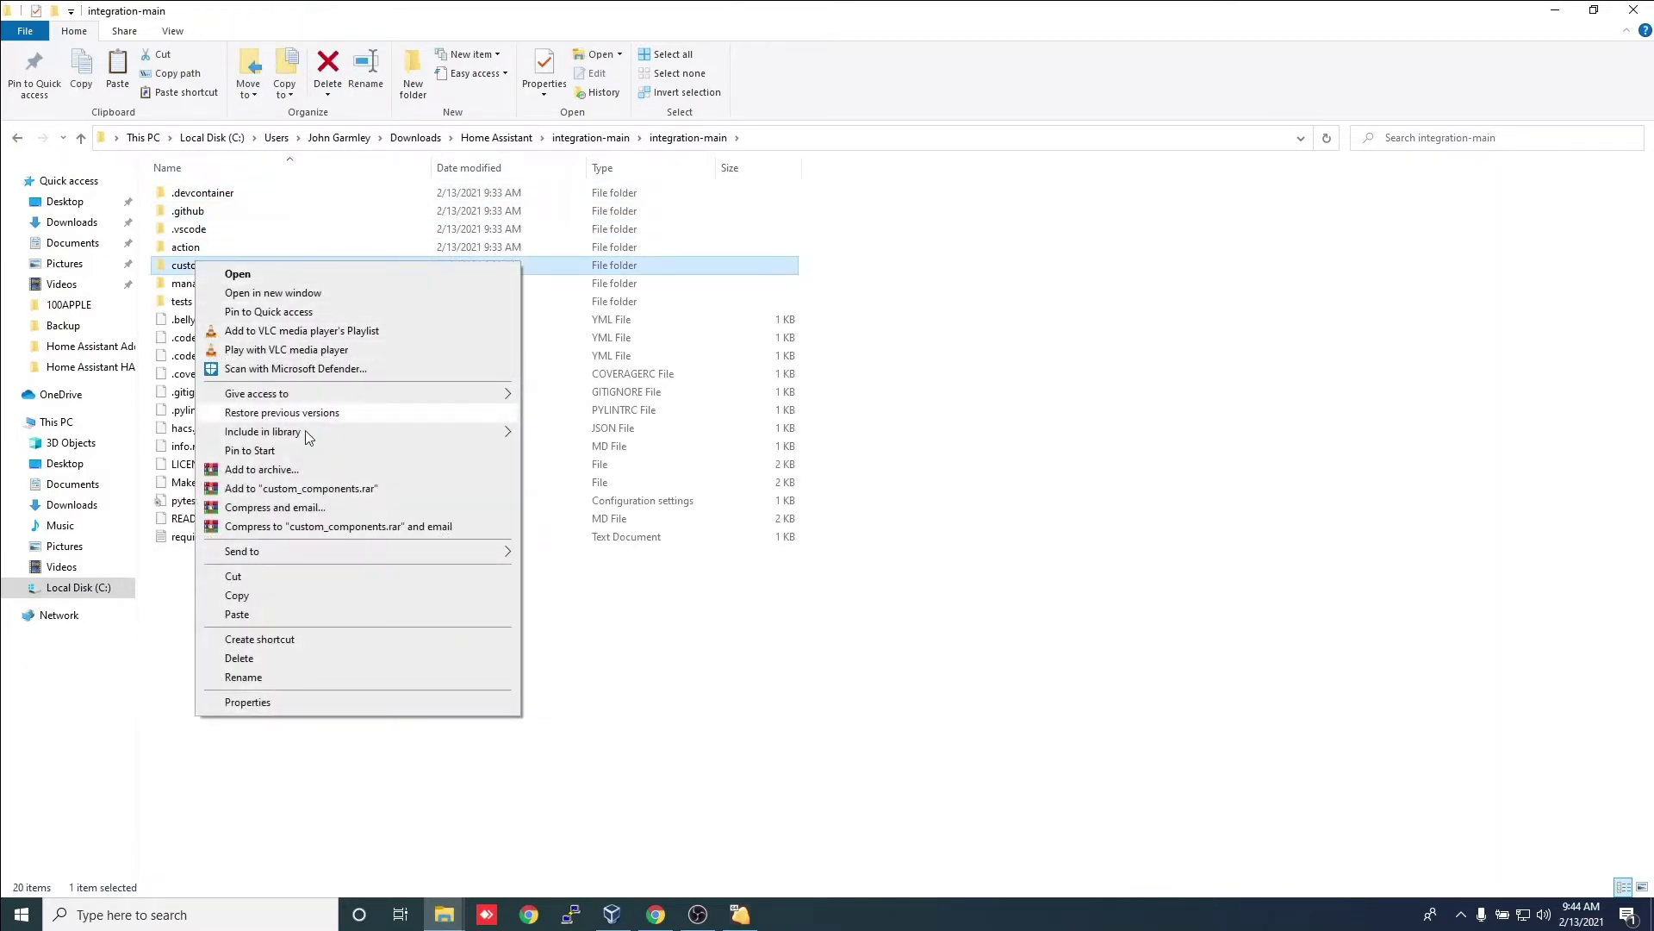
left_click(256, 598)
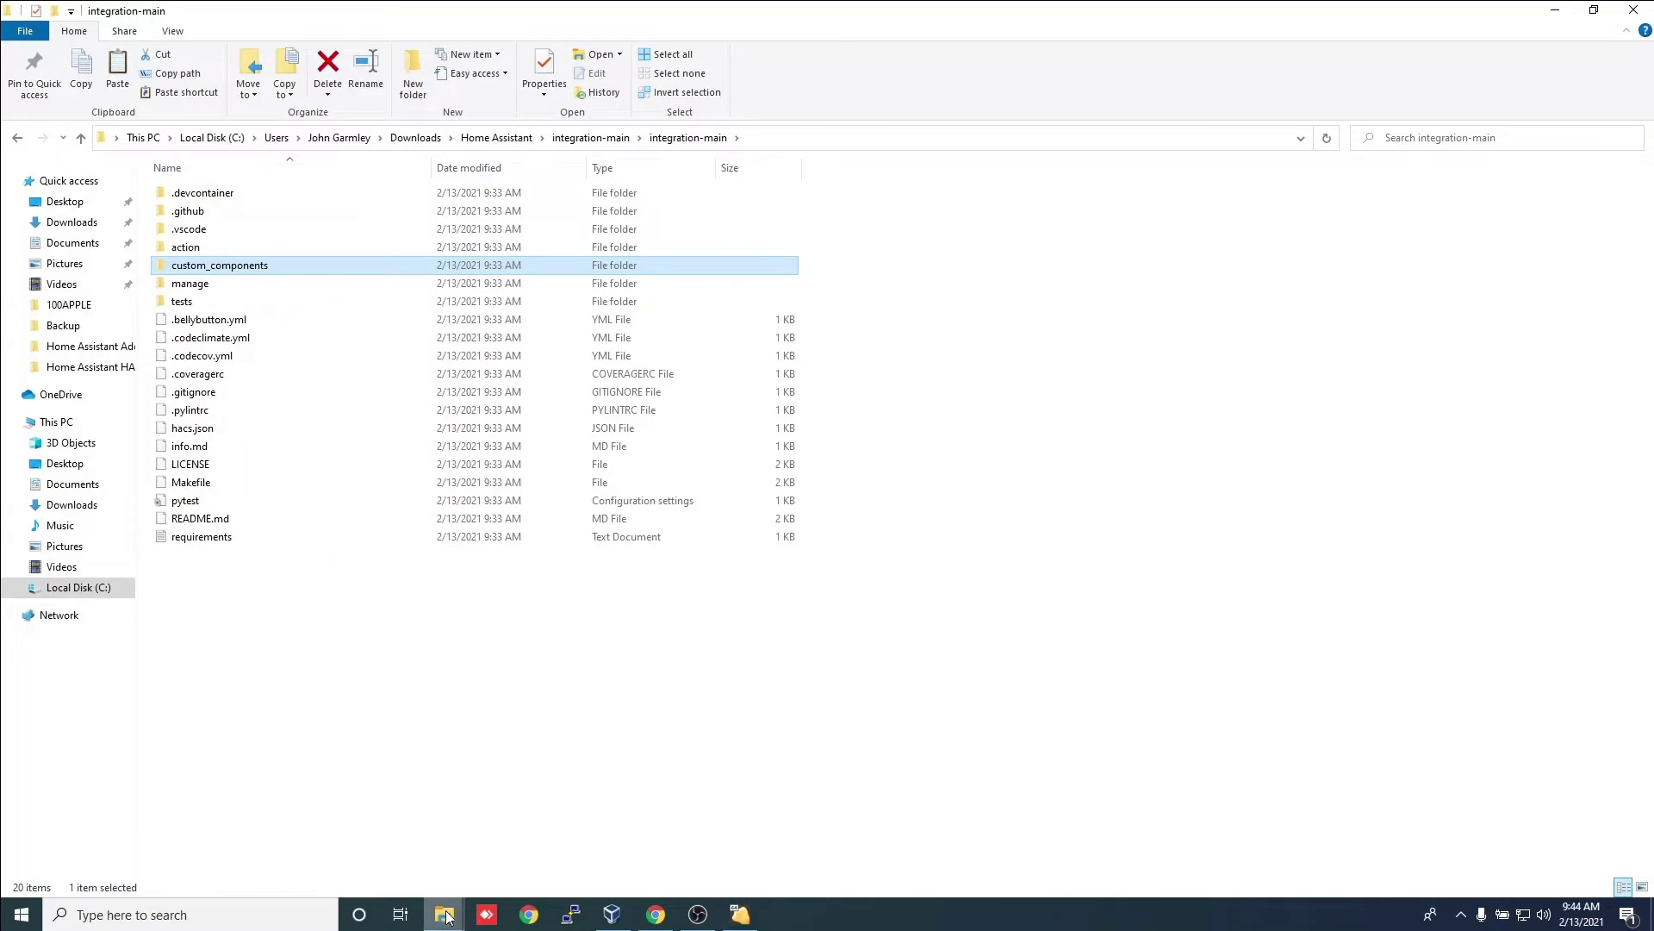
mouse_move(446, 916)
left_click(517, 827)
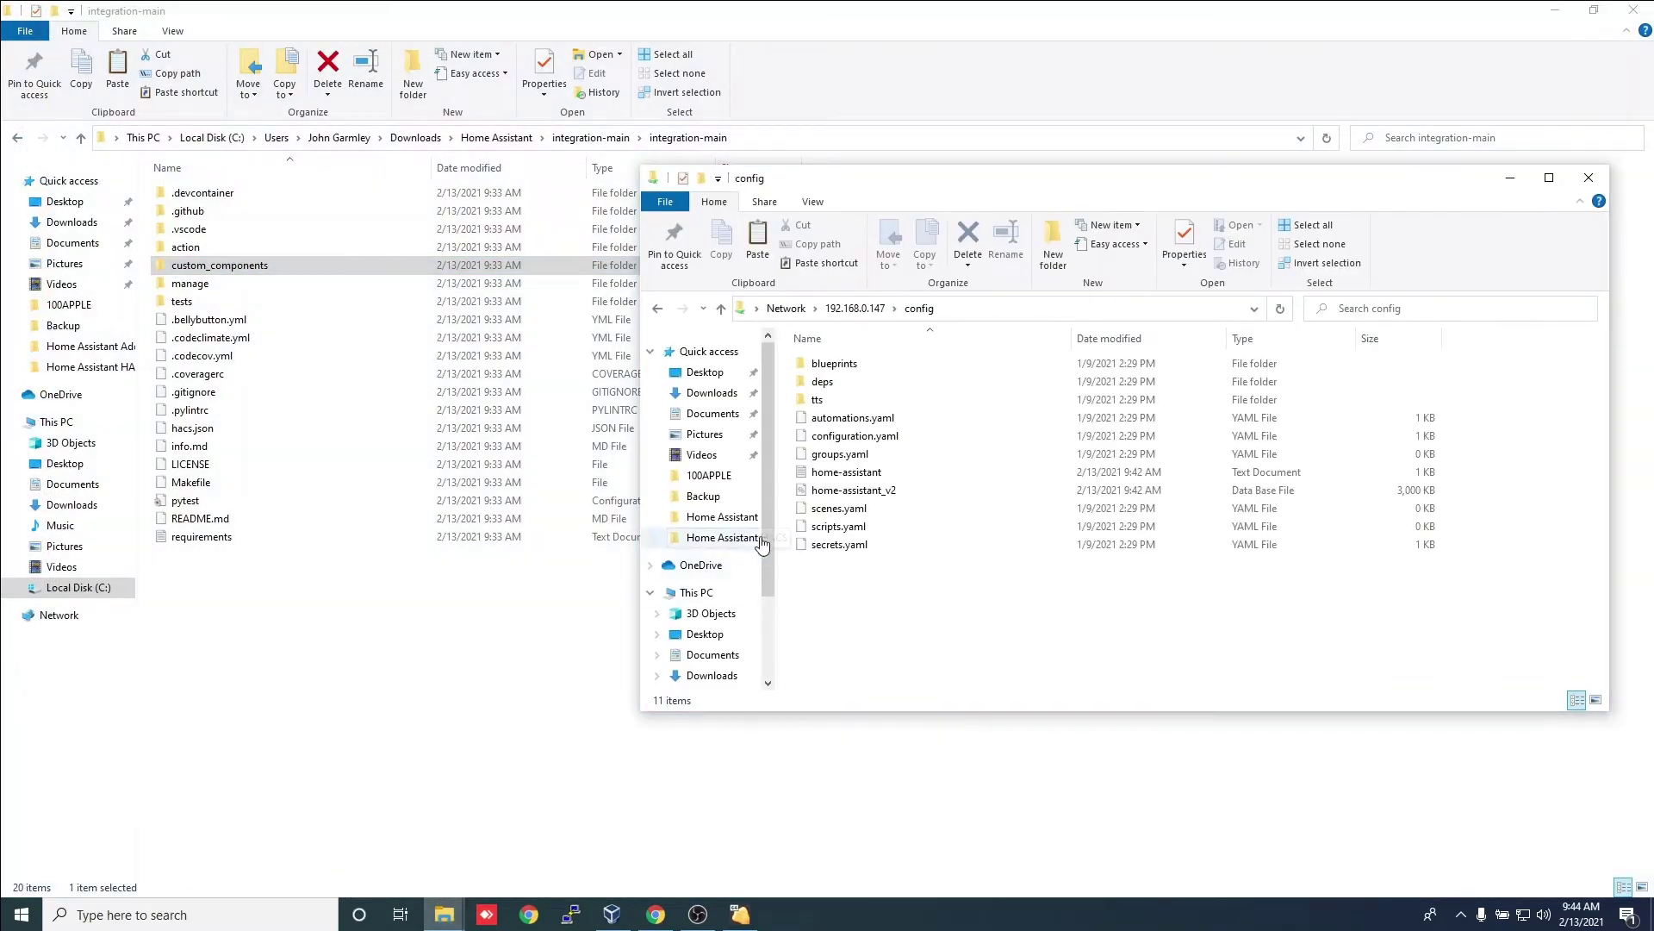
right_click(861, 605)
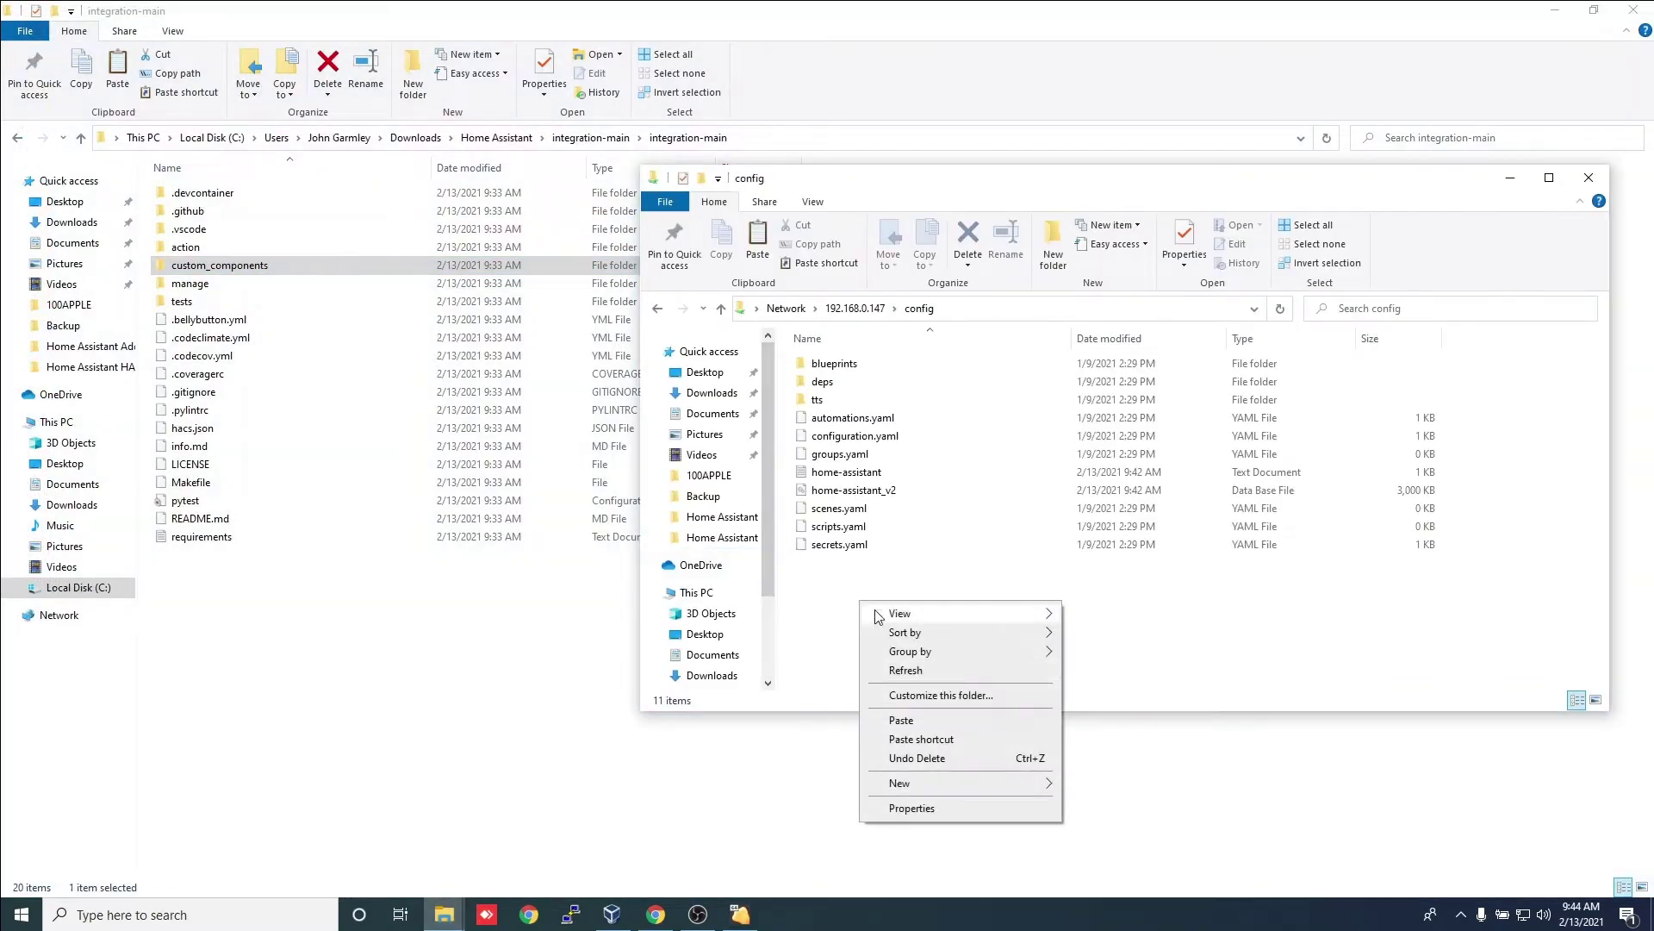
left_click(901, 720)
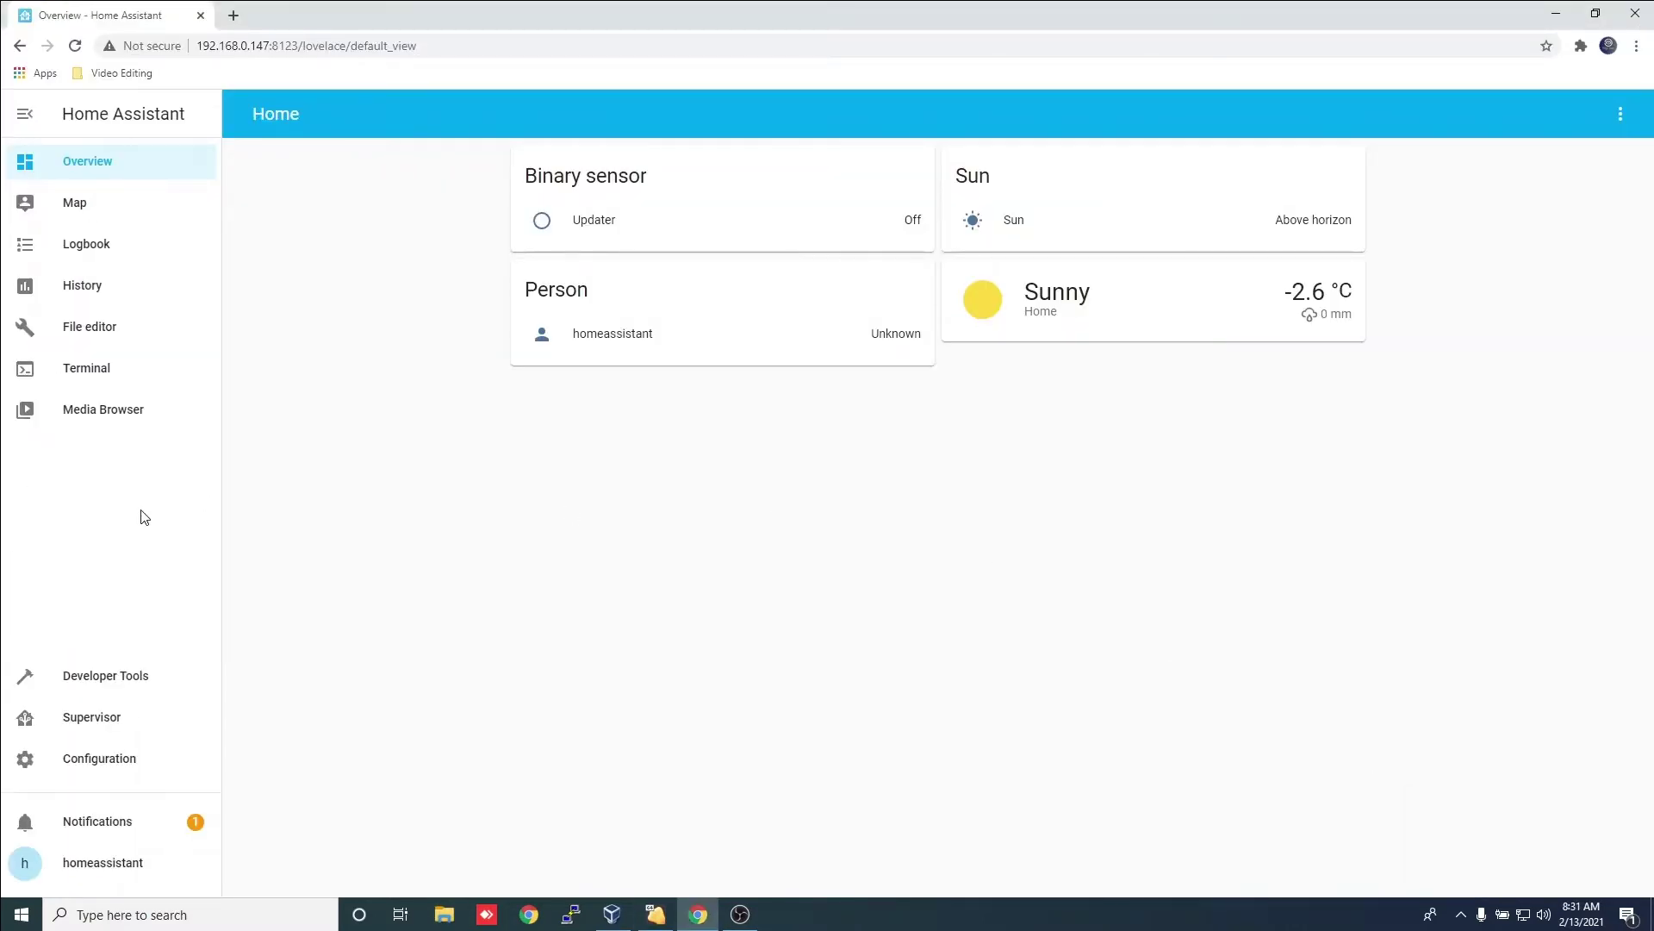
Restart the Home Assistant server from the Server Controls in its configuration and confirm the restart
left_click(93, 758)
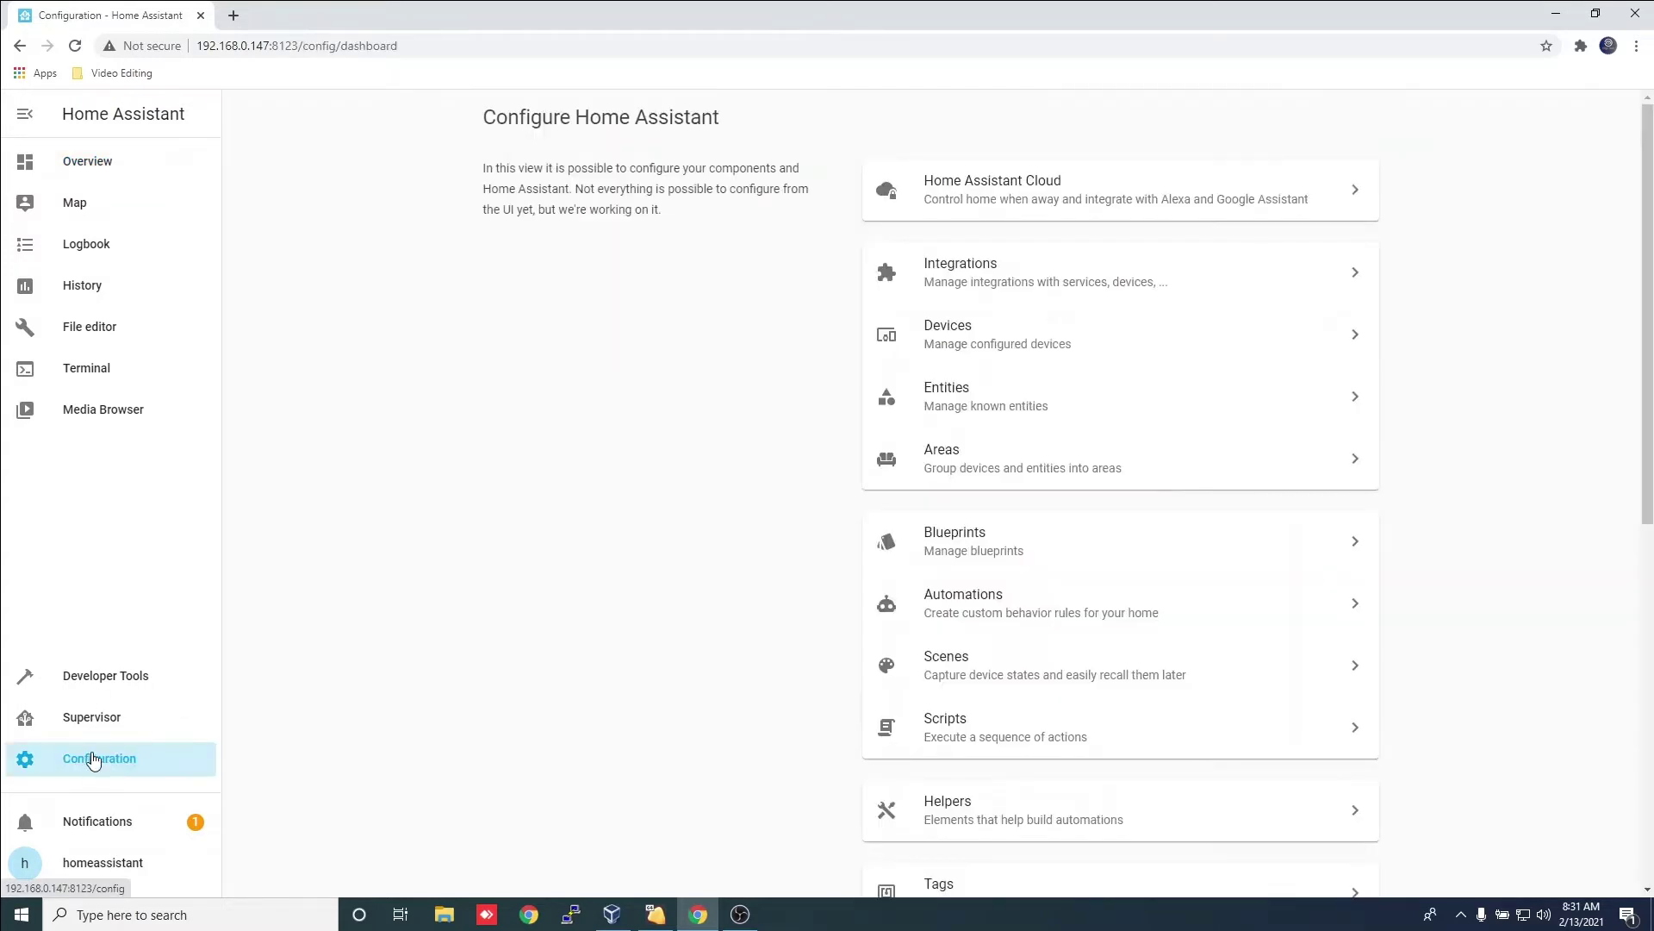
scroll(1428, 733, "down", 3)
scroll(1426, 730, "down", 5)
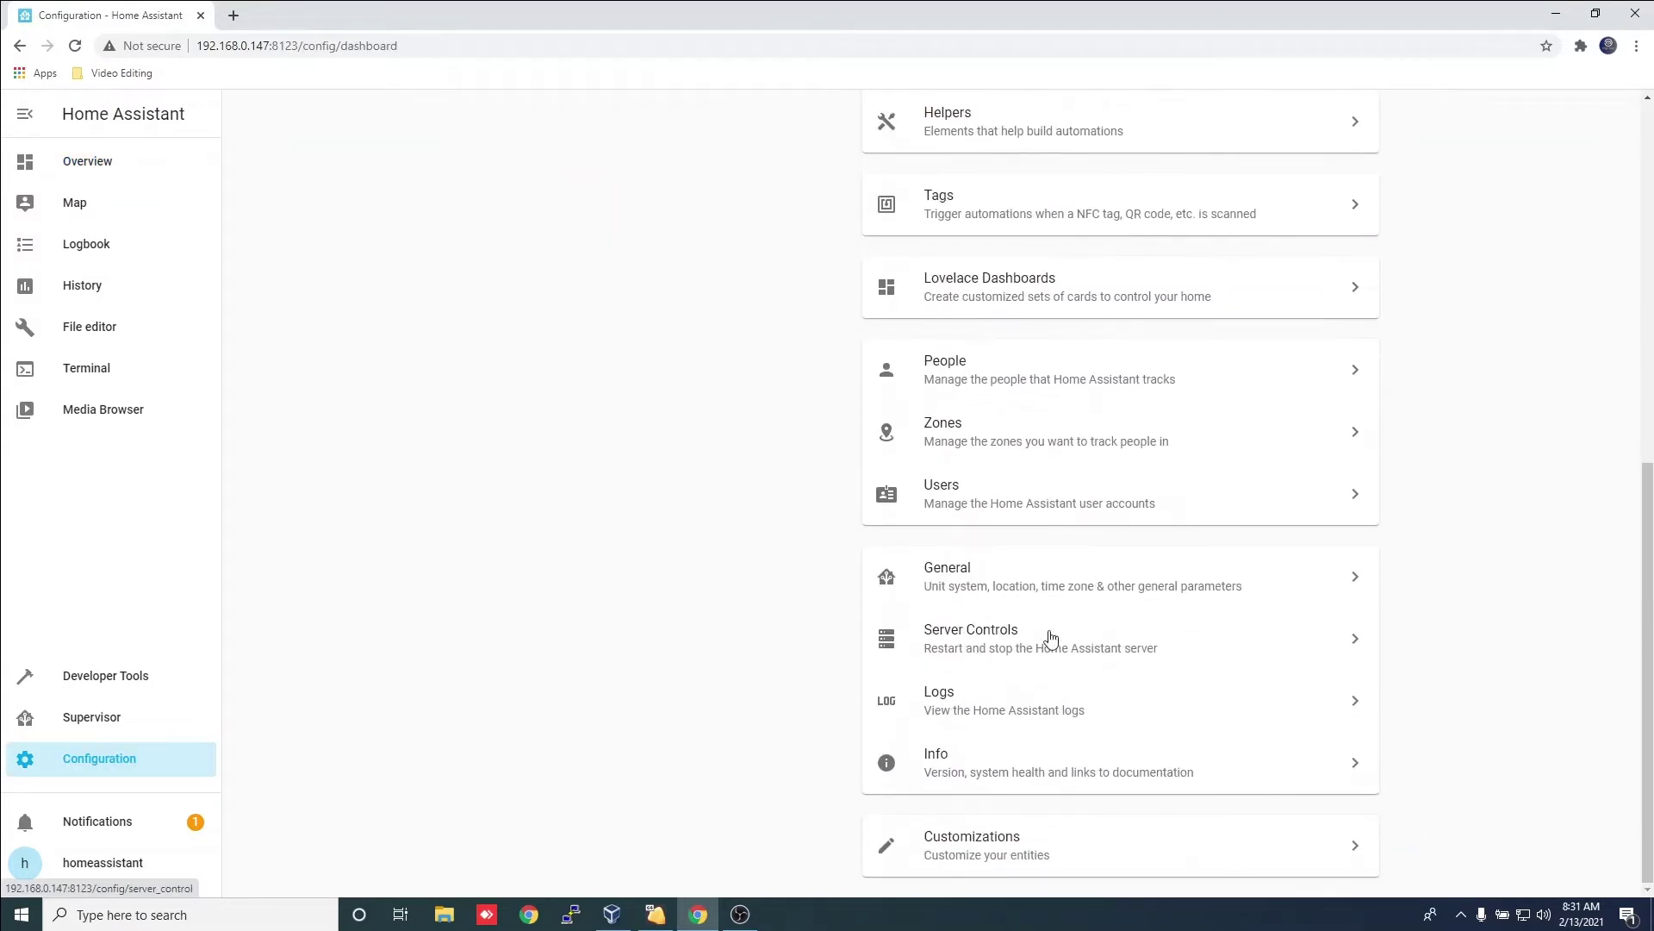
left_click(1049, 635)
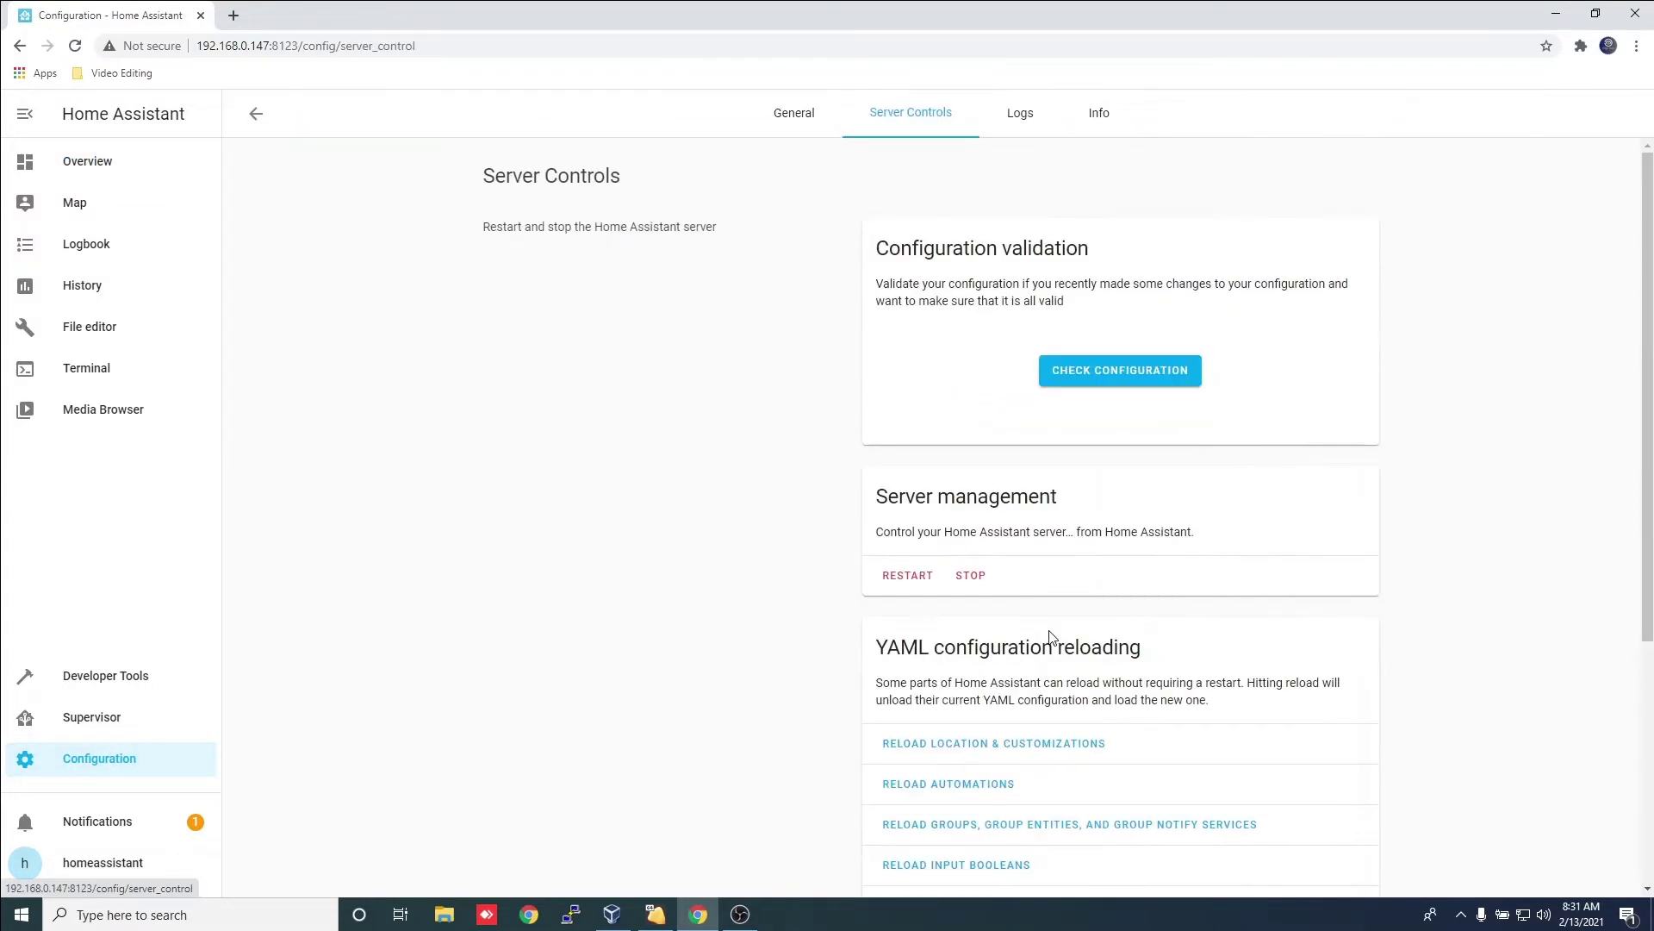
left_click(907, 574)
left_click(964, 560)
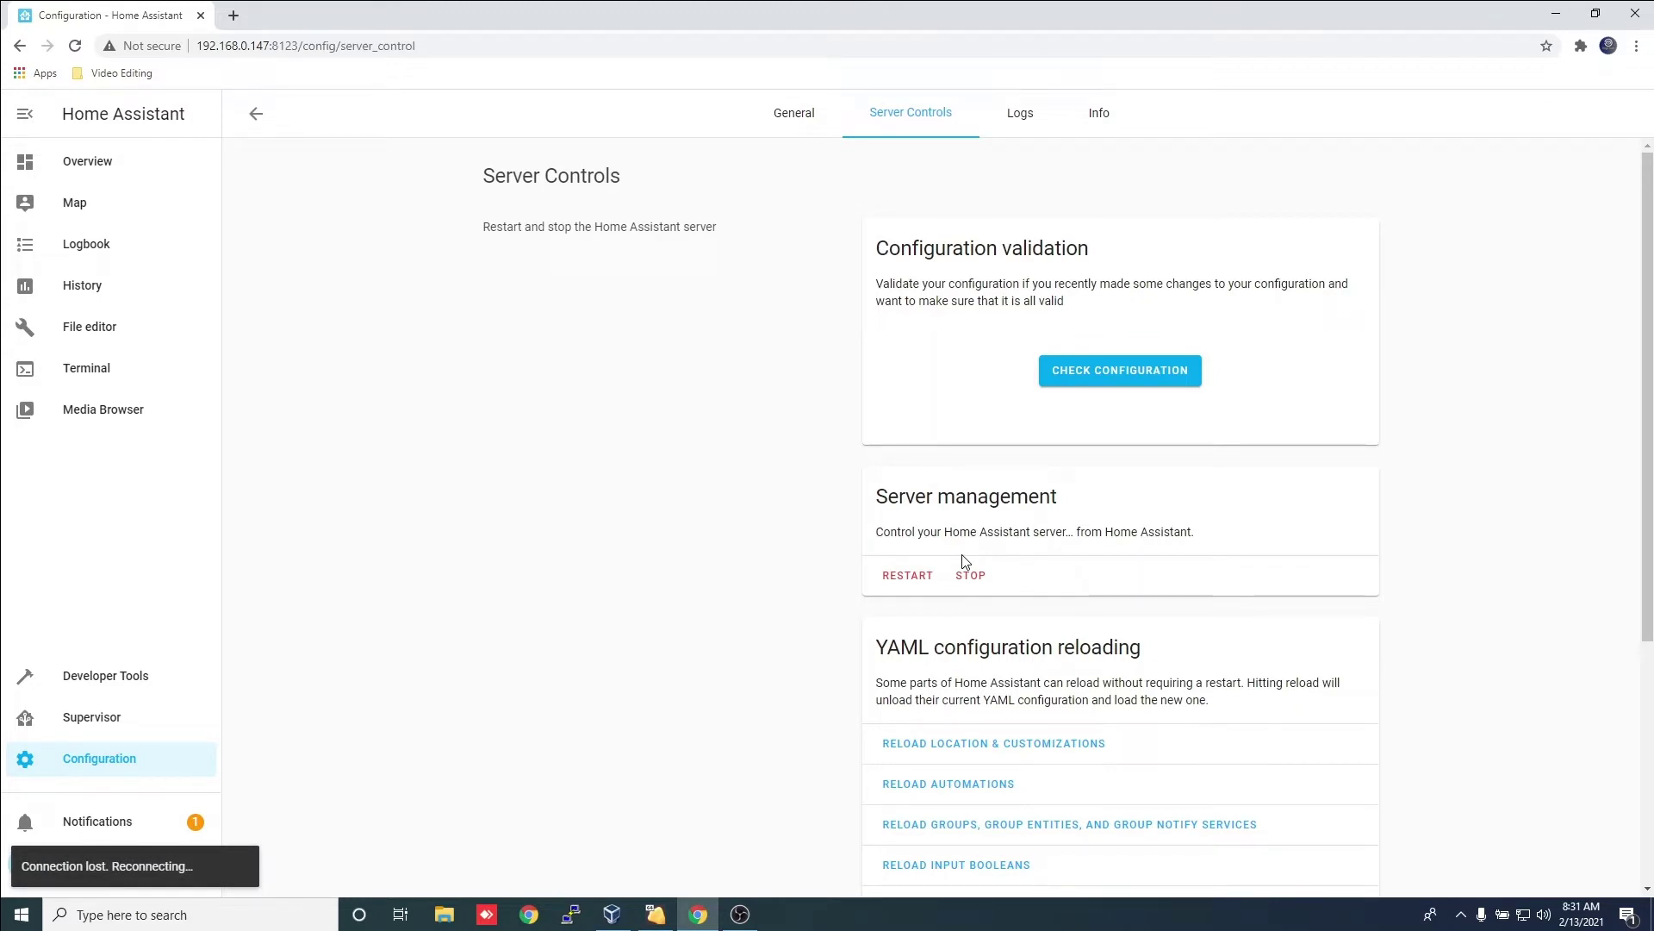
Start adding a new integration in the Home Assistant configuration, search for "HA" and choose HACS
left_click(93, 771)
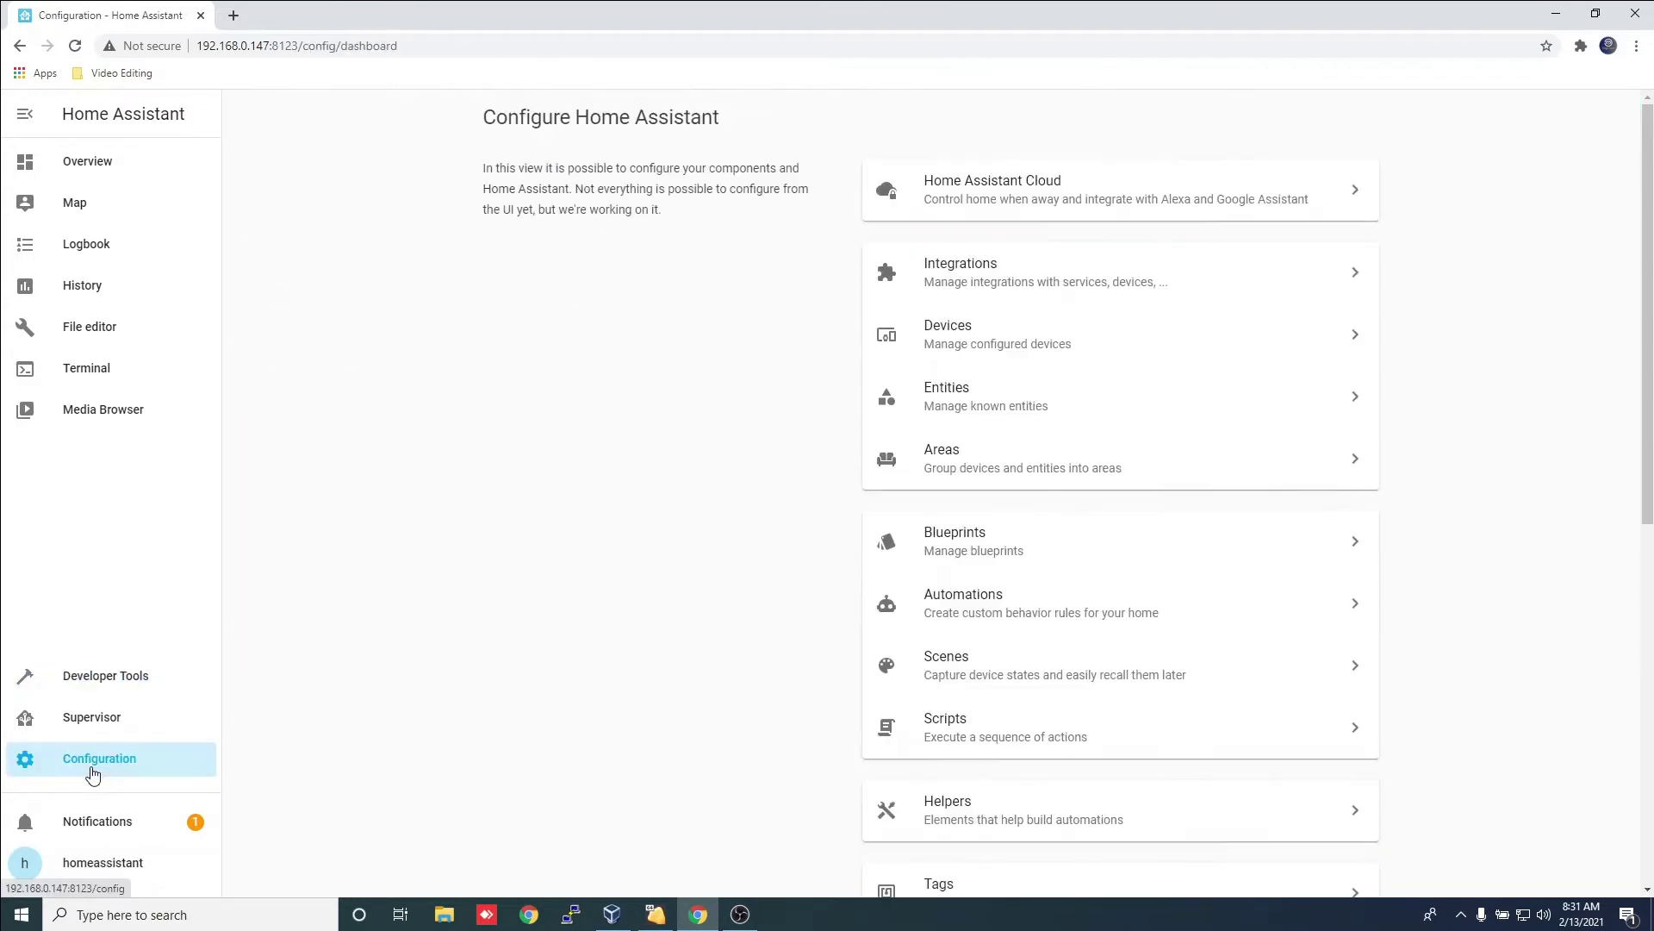
left_click(945, 266)
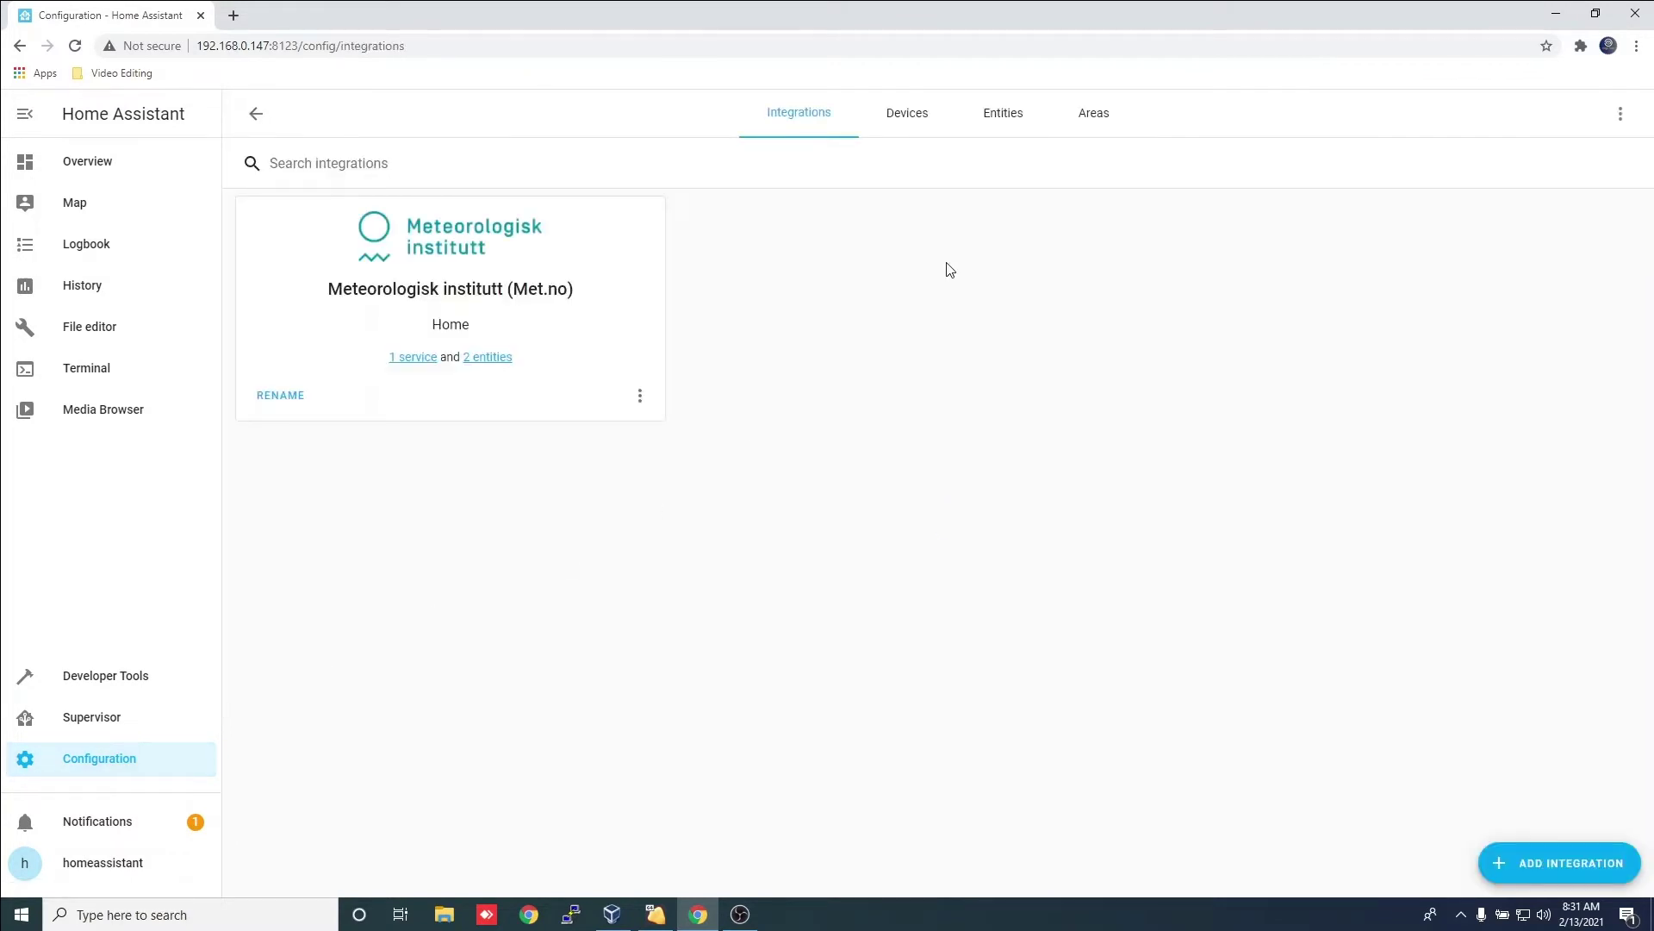
left_click(1544, 869)
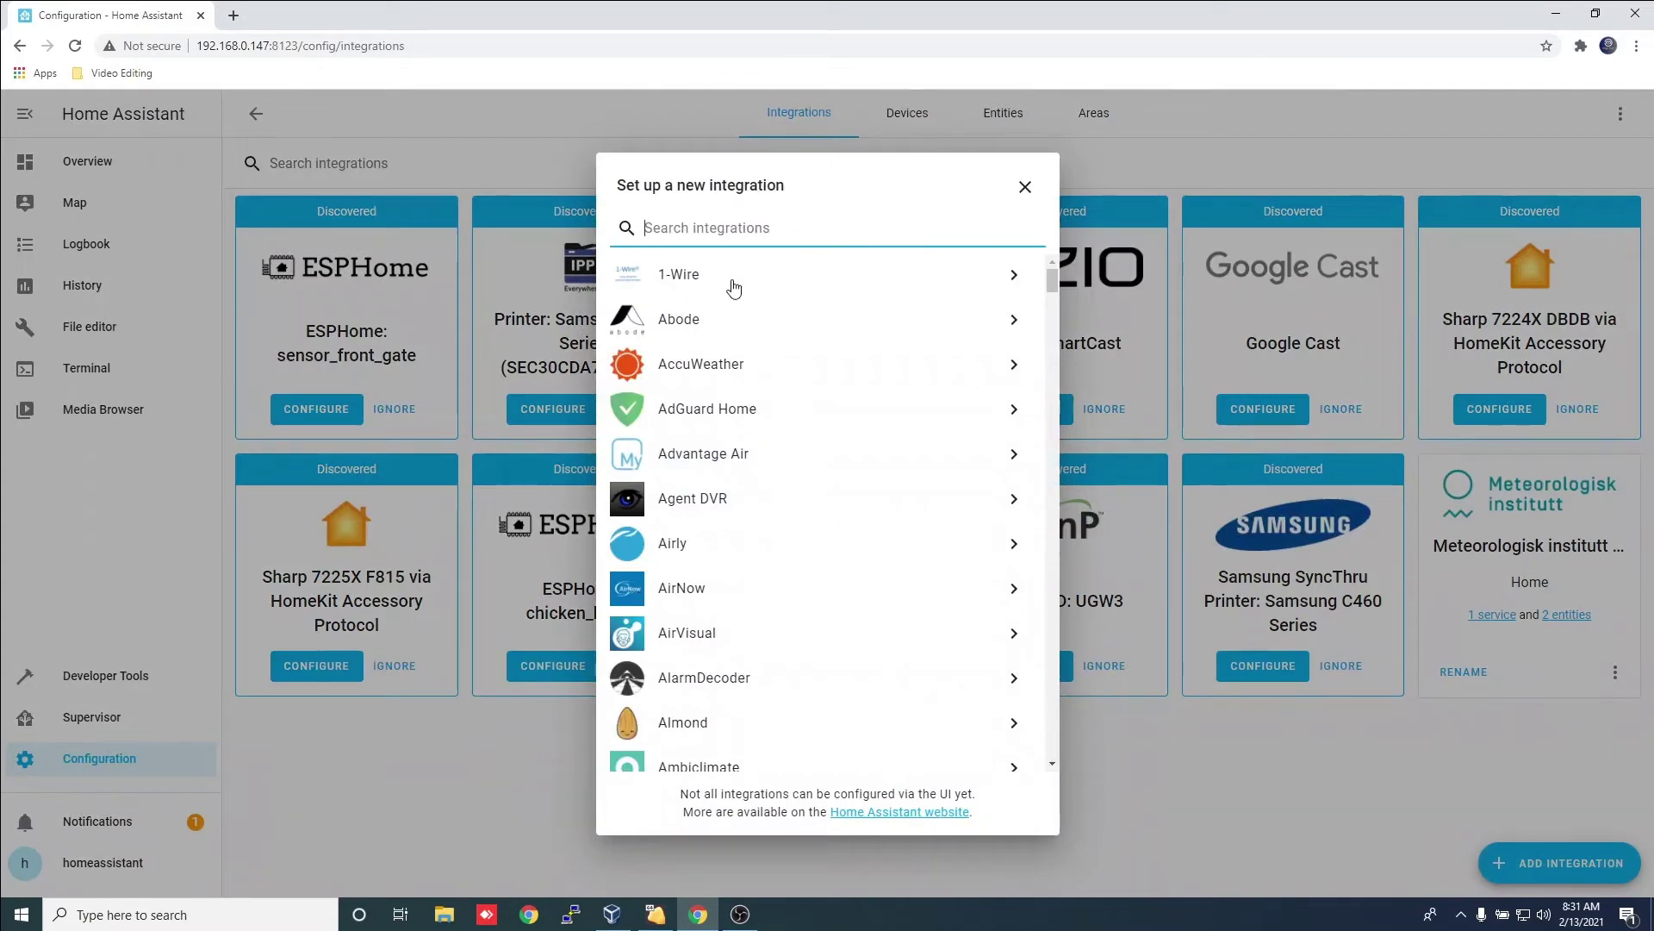
type("HA")
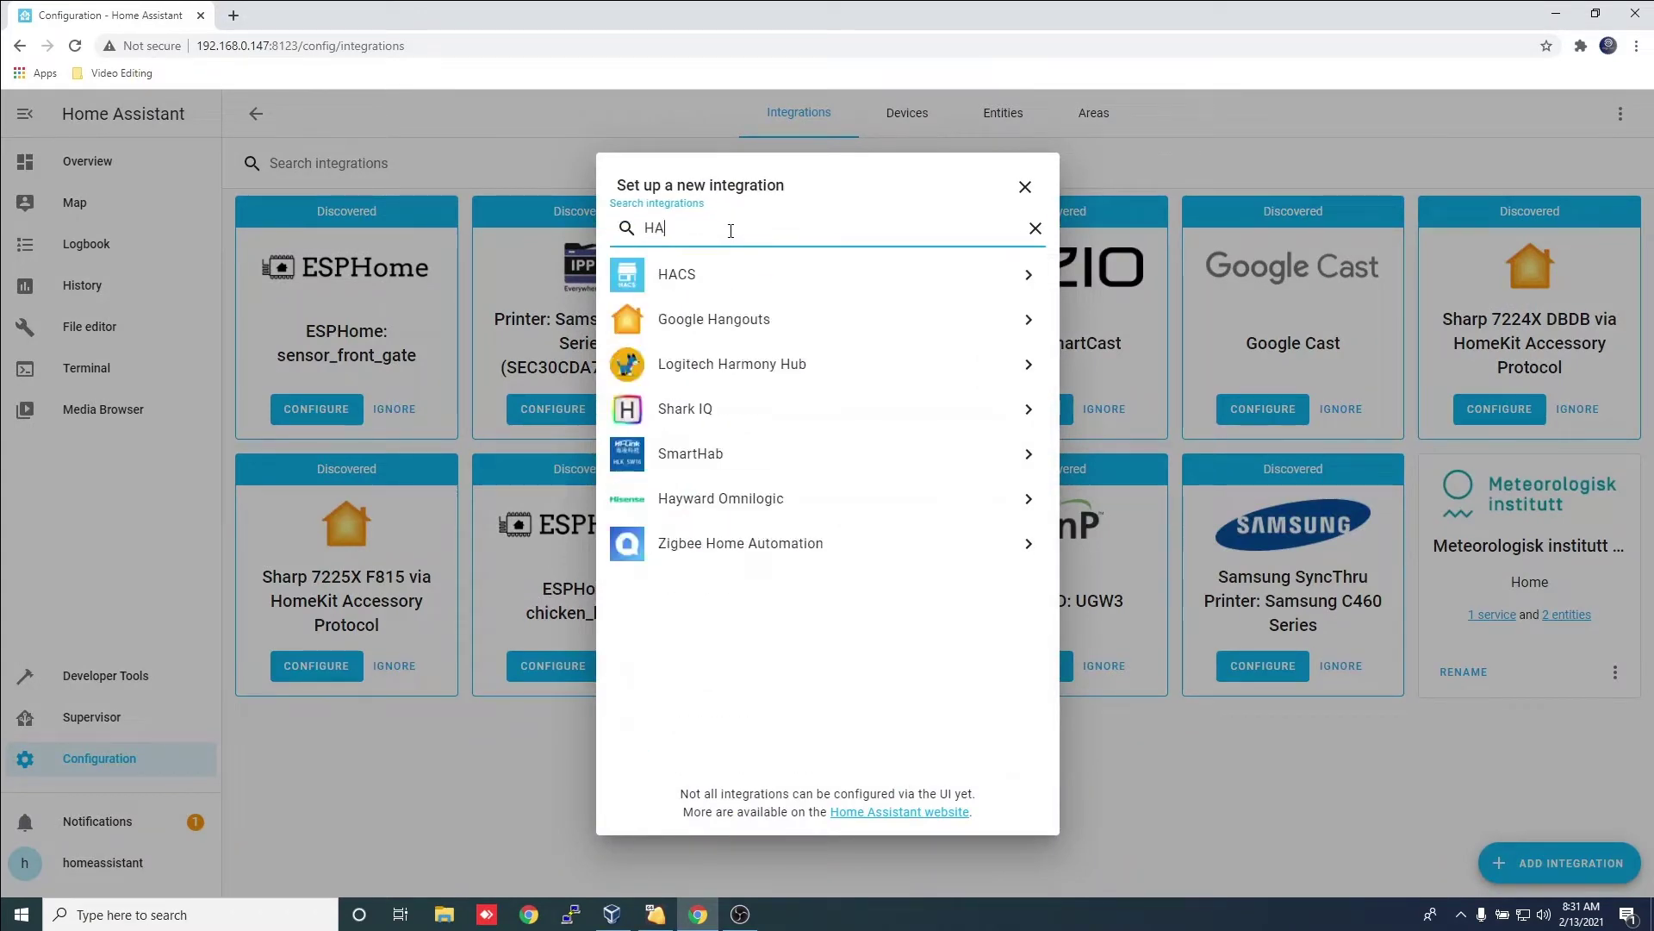
left_click(701, 266)
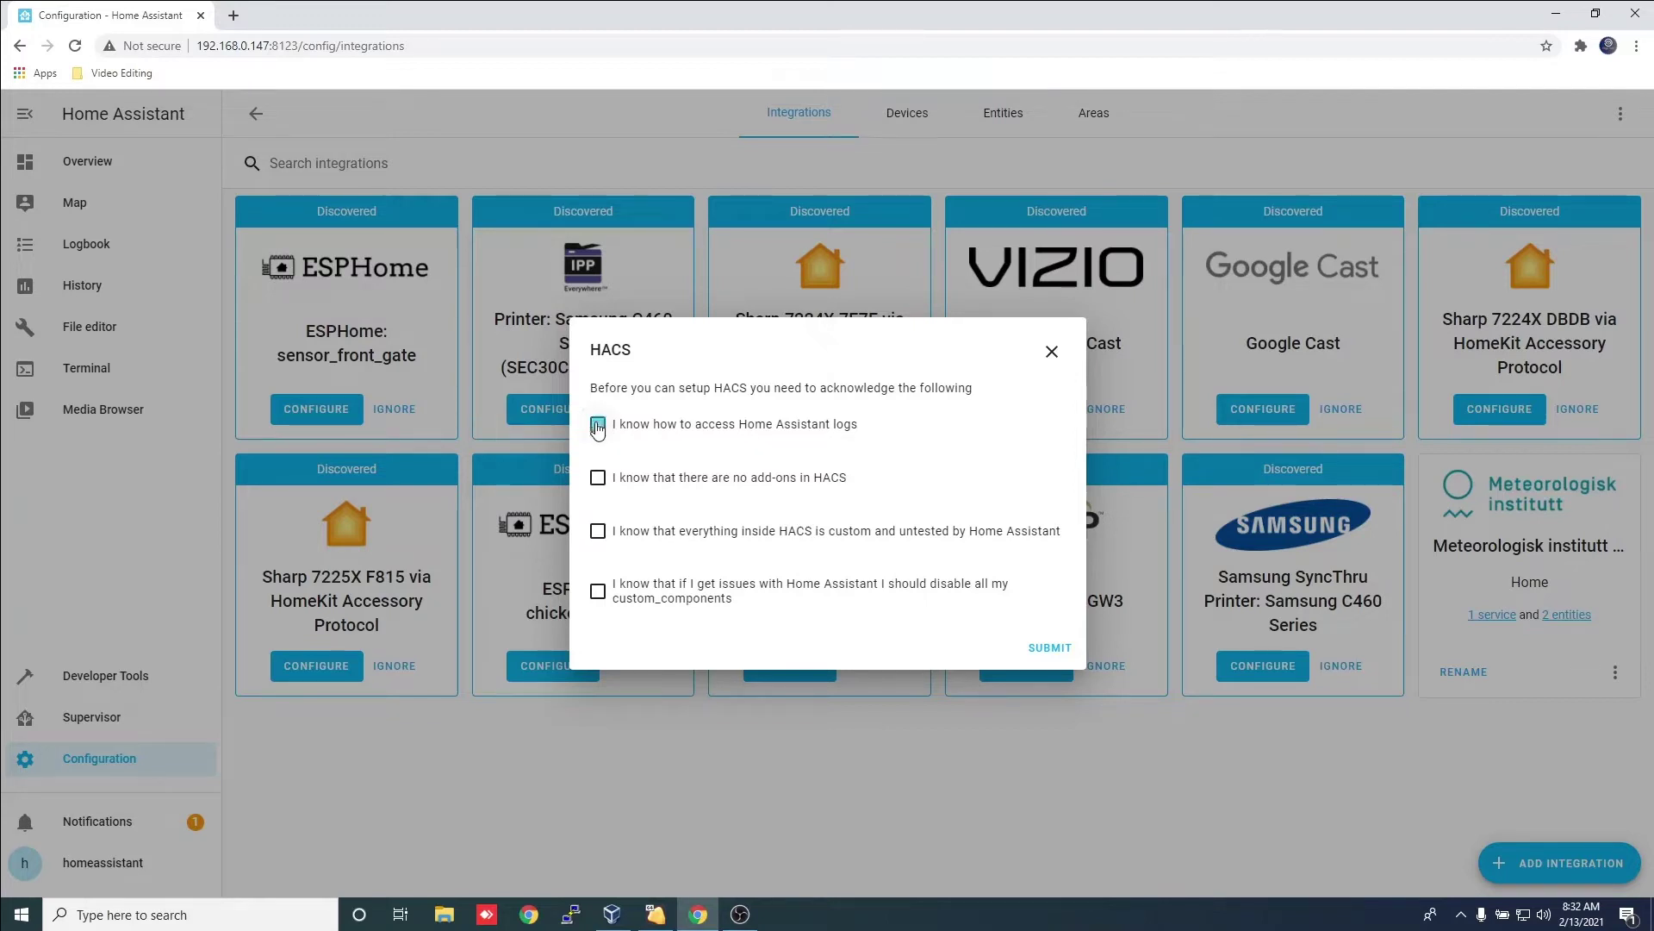
Acknowledge all the HACS setup statements and submit the form
left_click(598, 478)
left_click(598, 532)
left_click(598, 591)
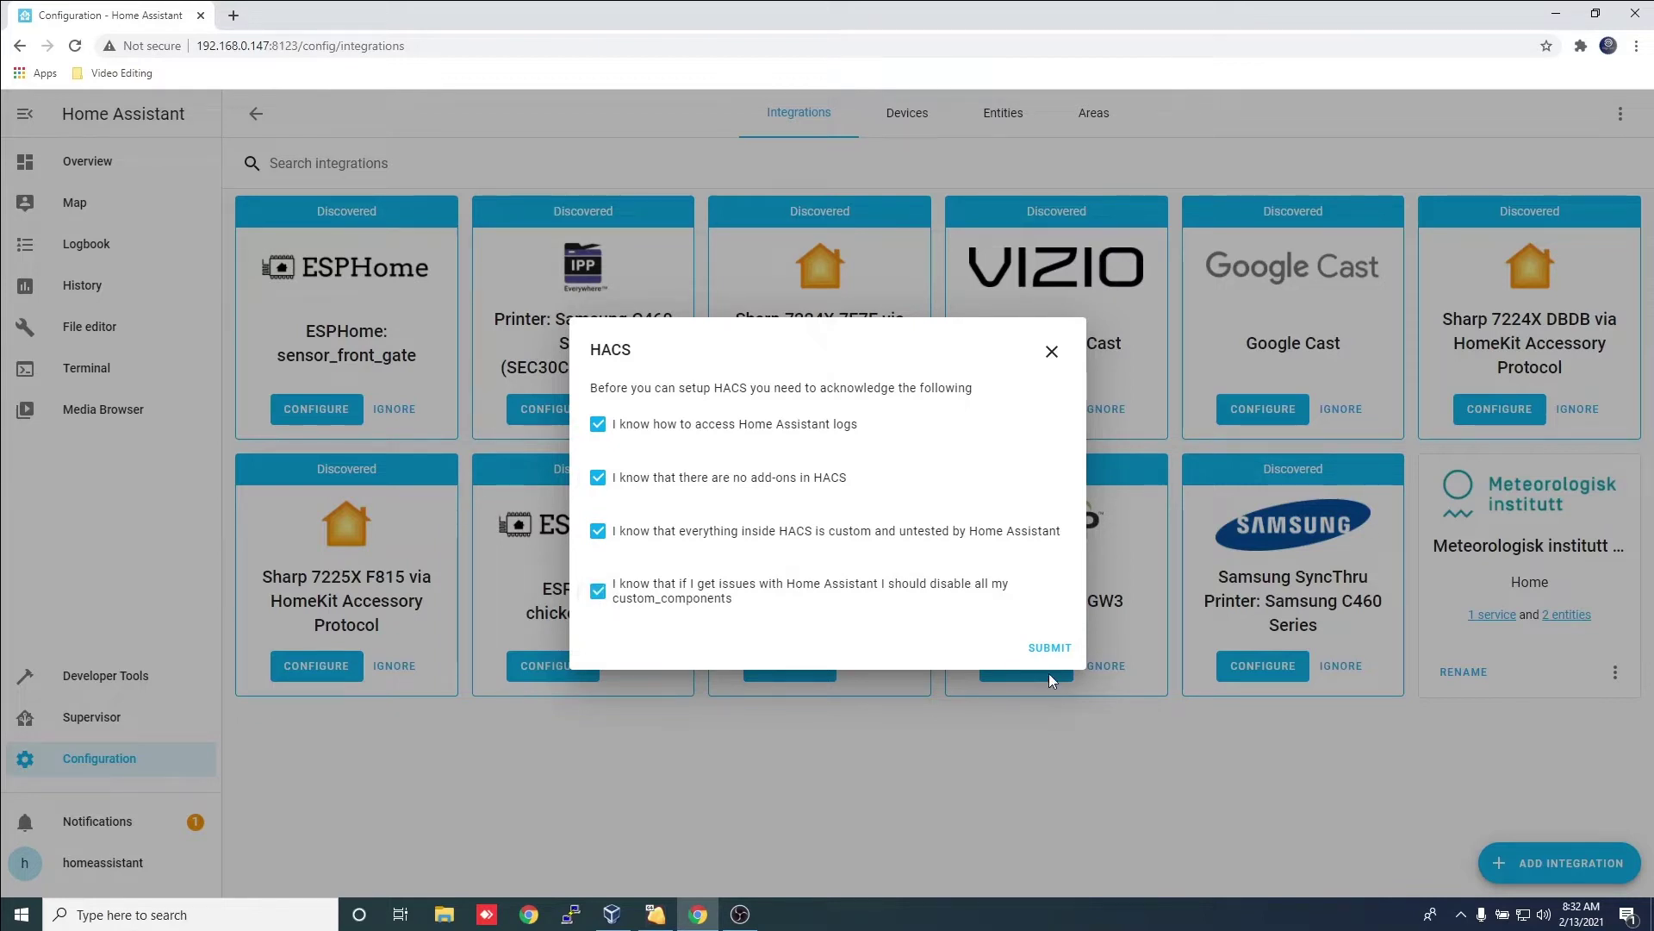
left_click(1048, 648)
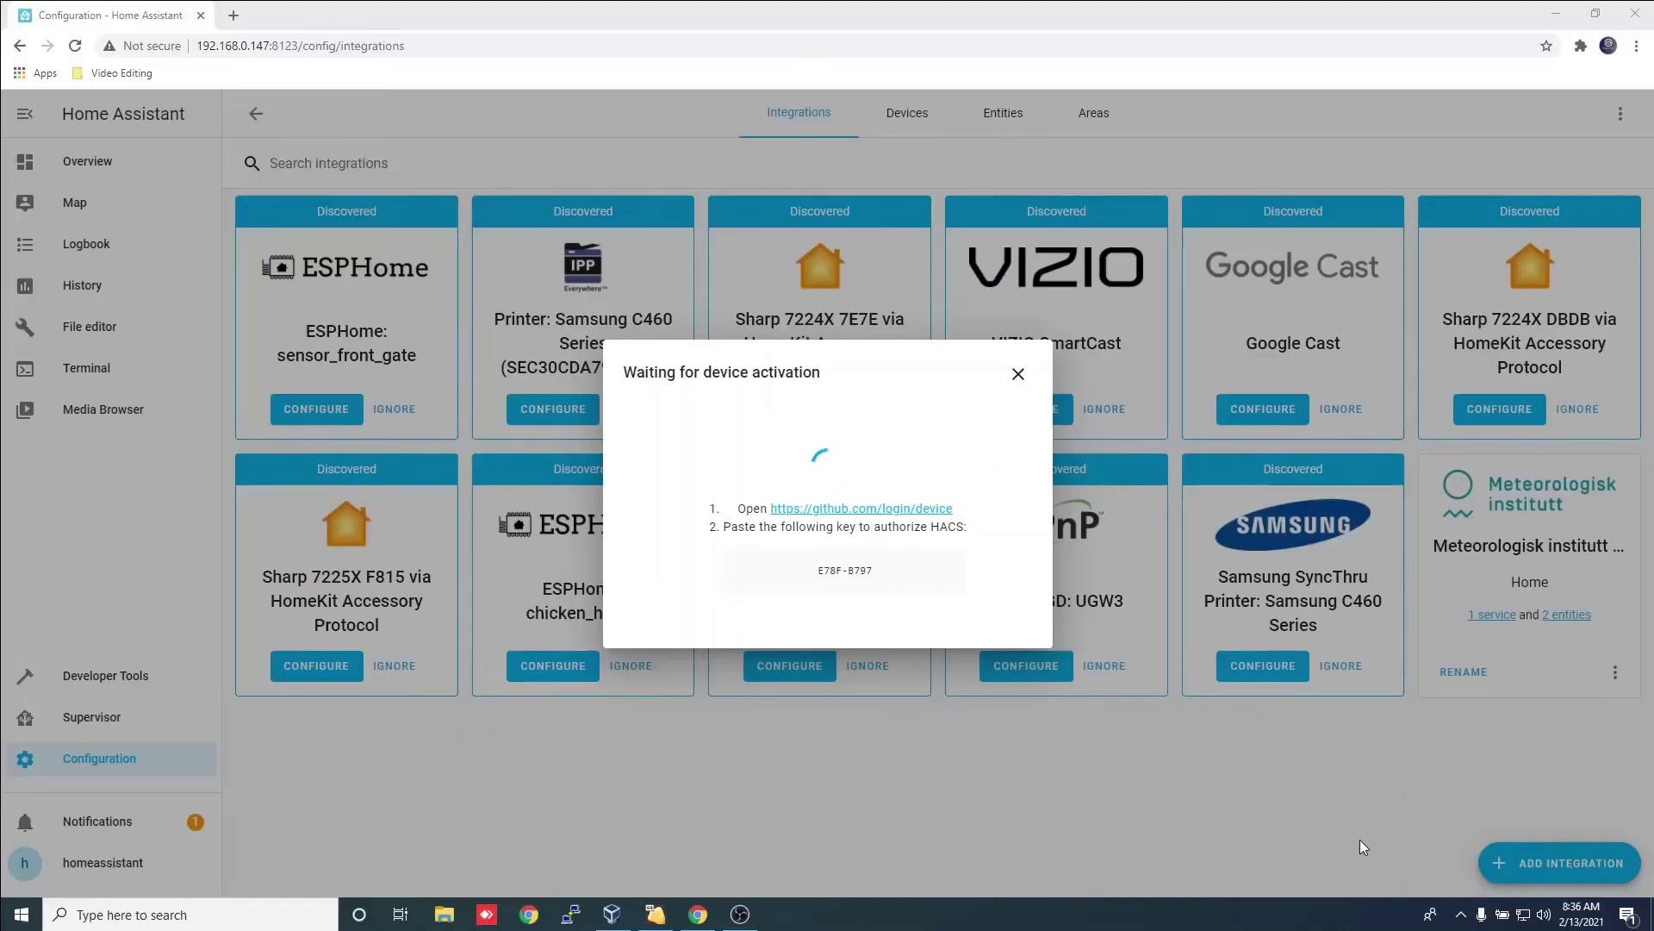
Open the GitHub device activation link from the HACS dialog and go to the account creation form
left_click(1360, 847)
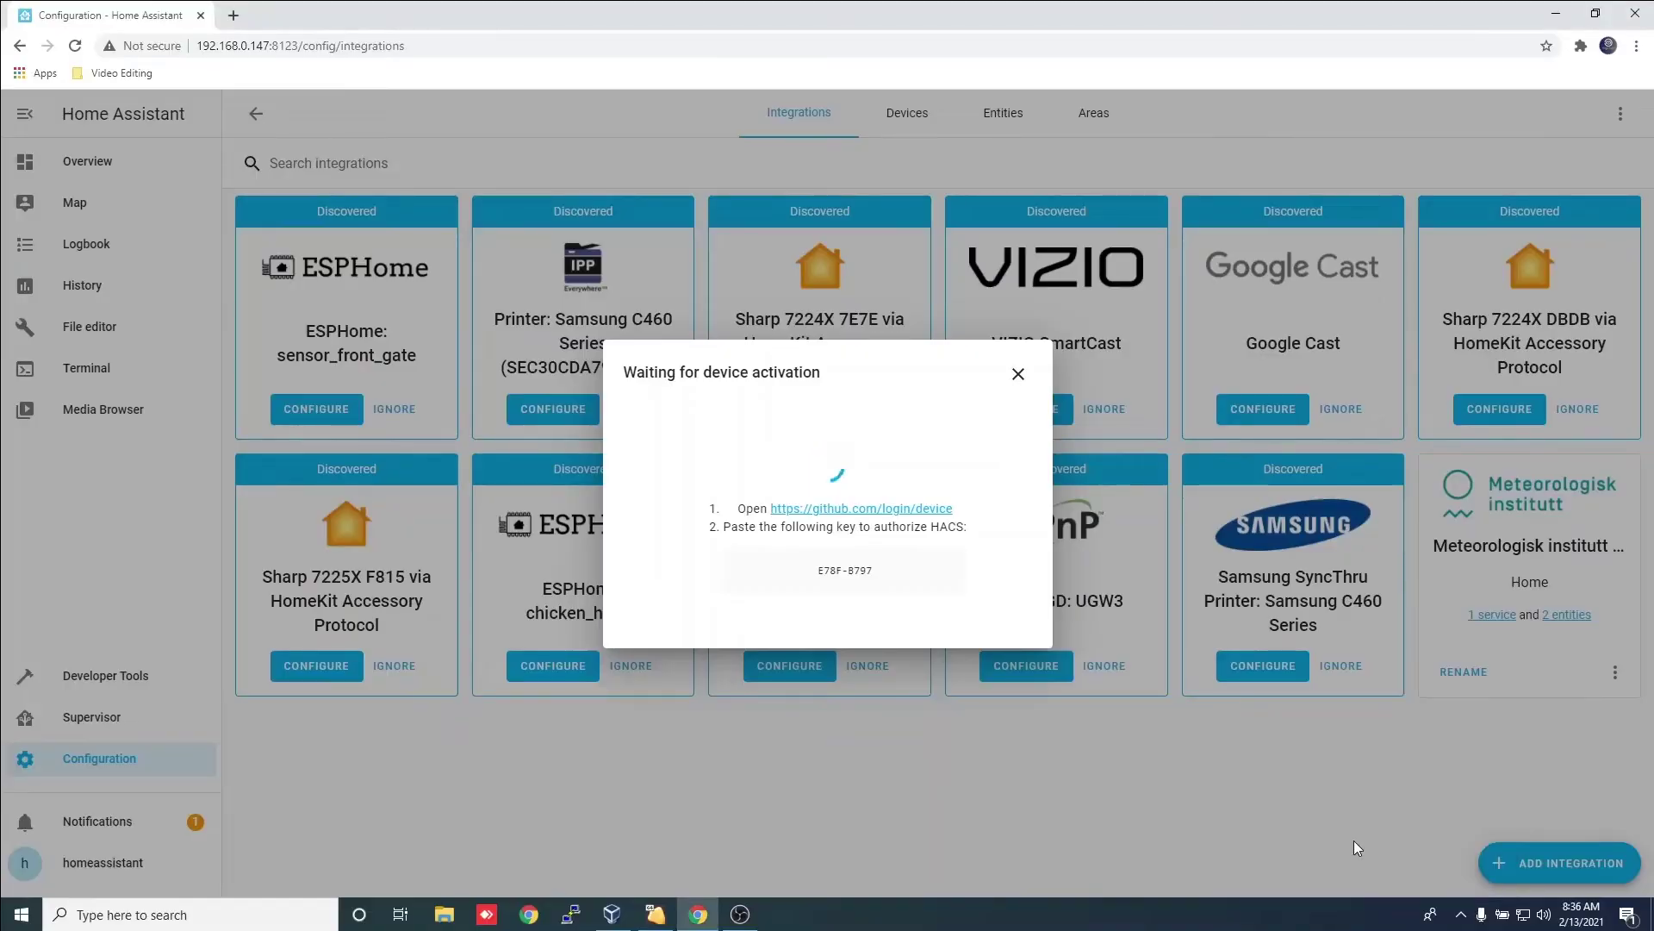
left_click(906, 511)
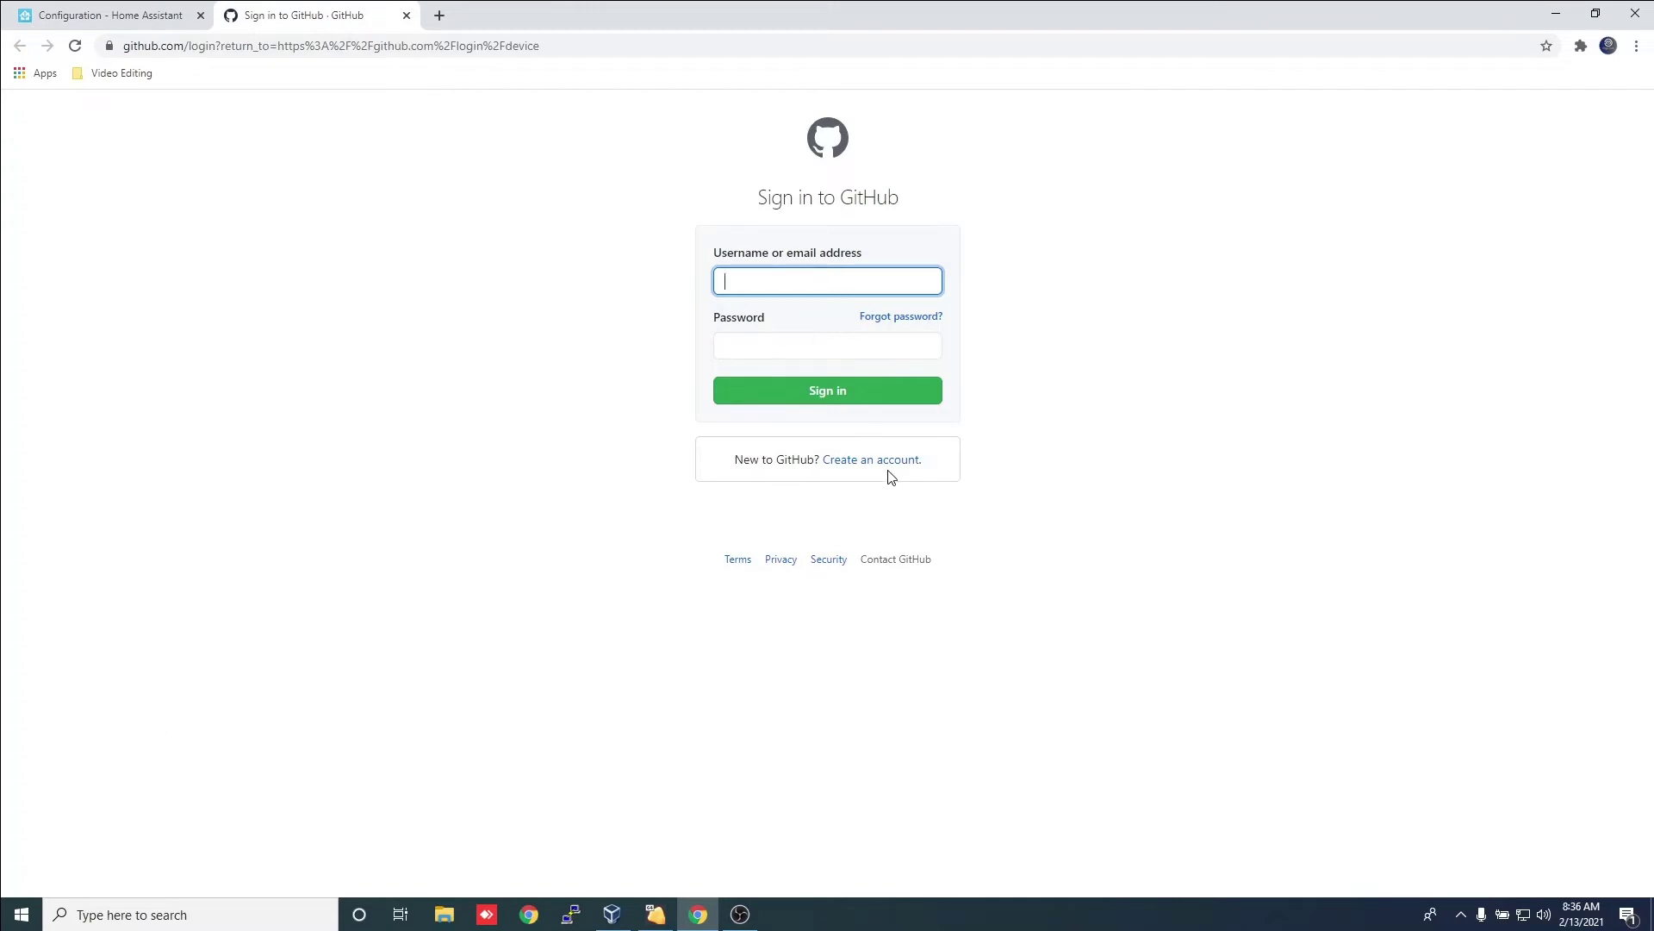
left_click(890, 464)
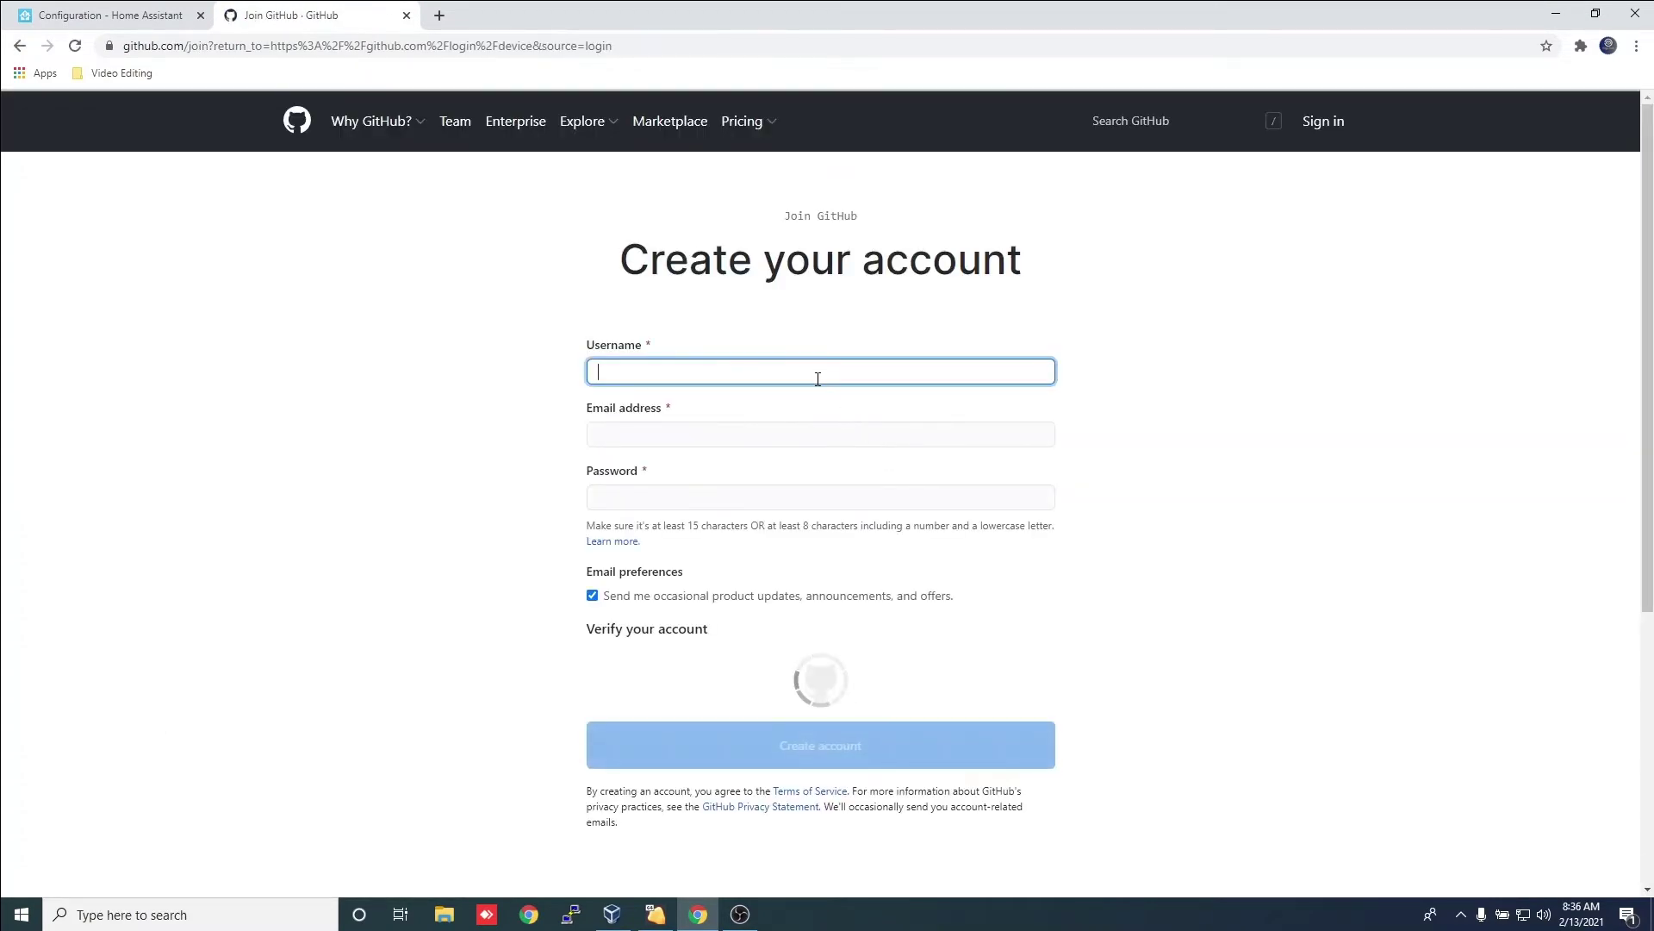
Fill in the GitHub account creation form with the username Digi-Sun, the e-mail address and the account password
type("Dig")
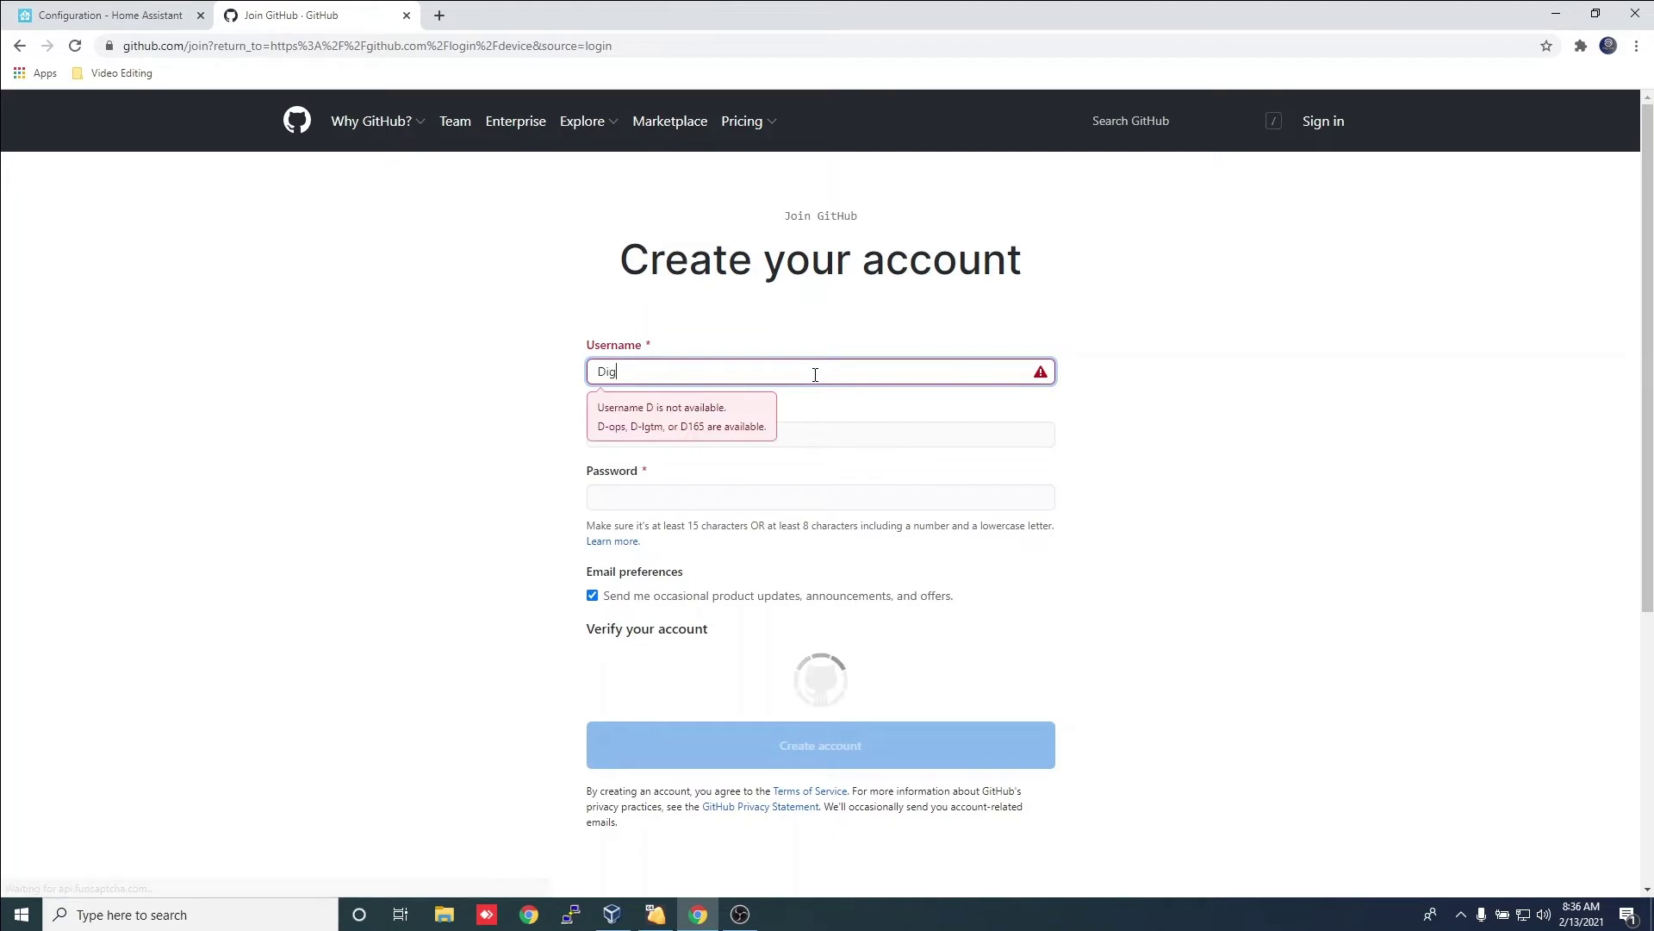
type("i-Sun")
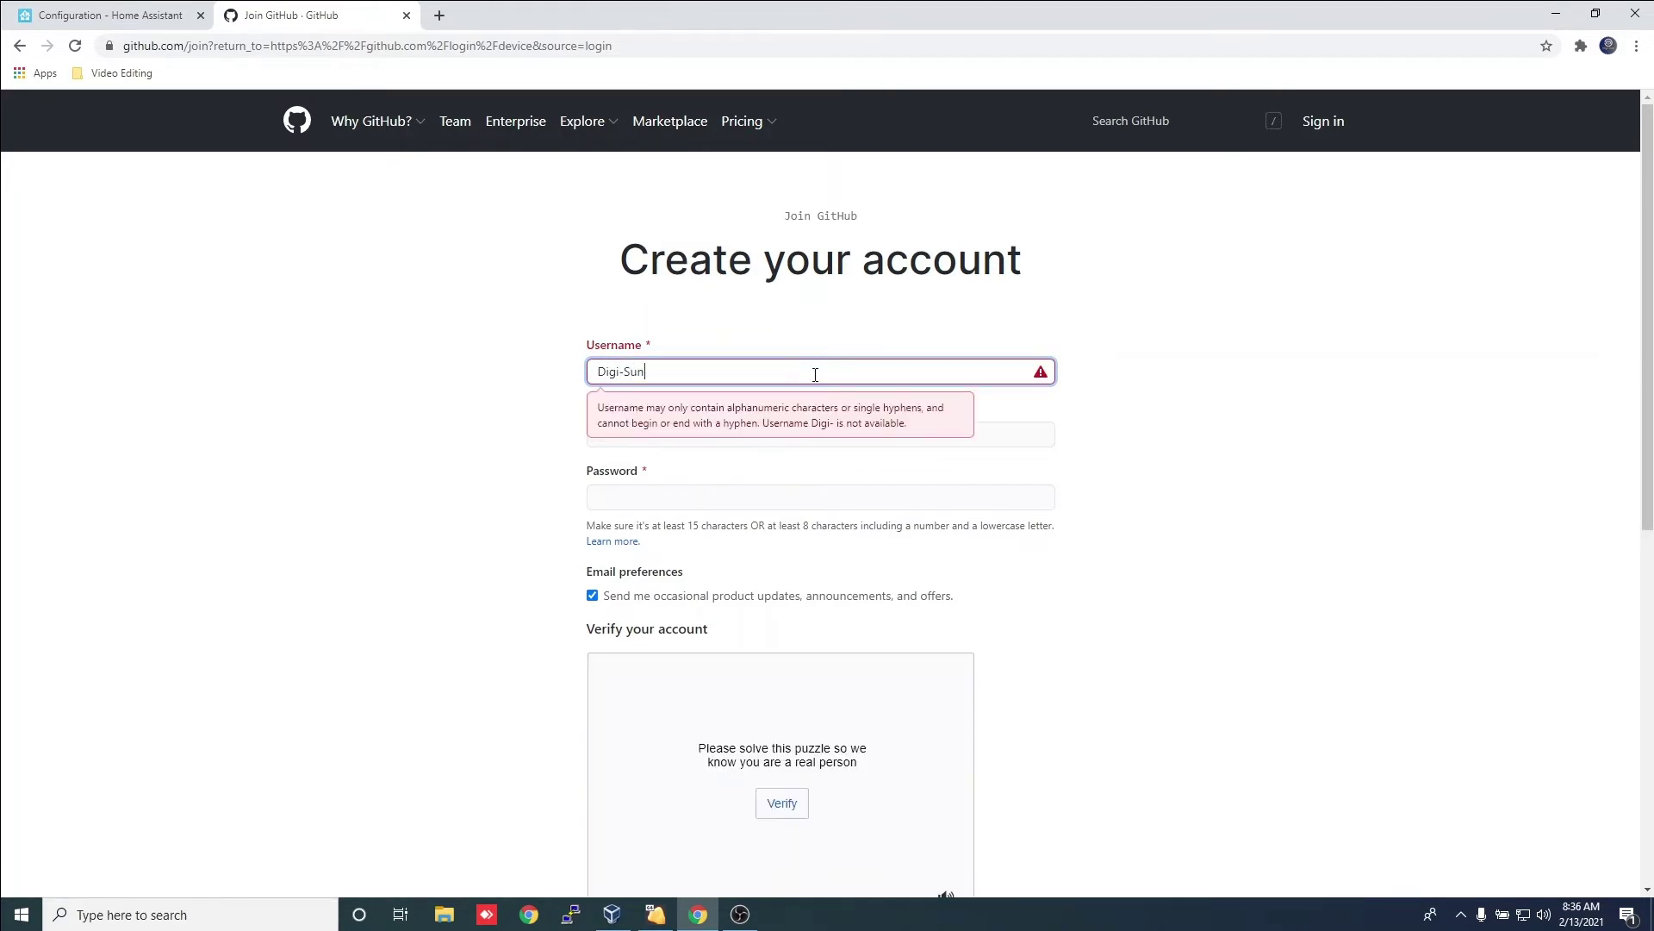
key("Tab")
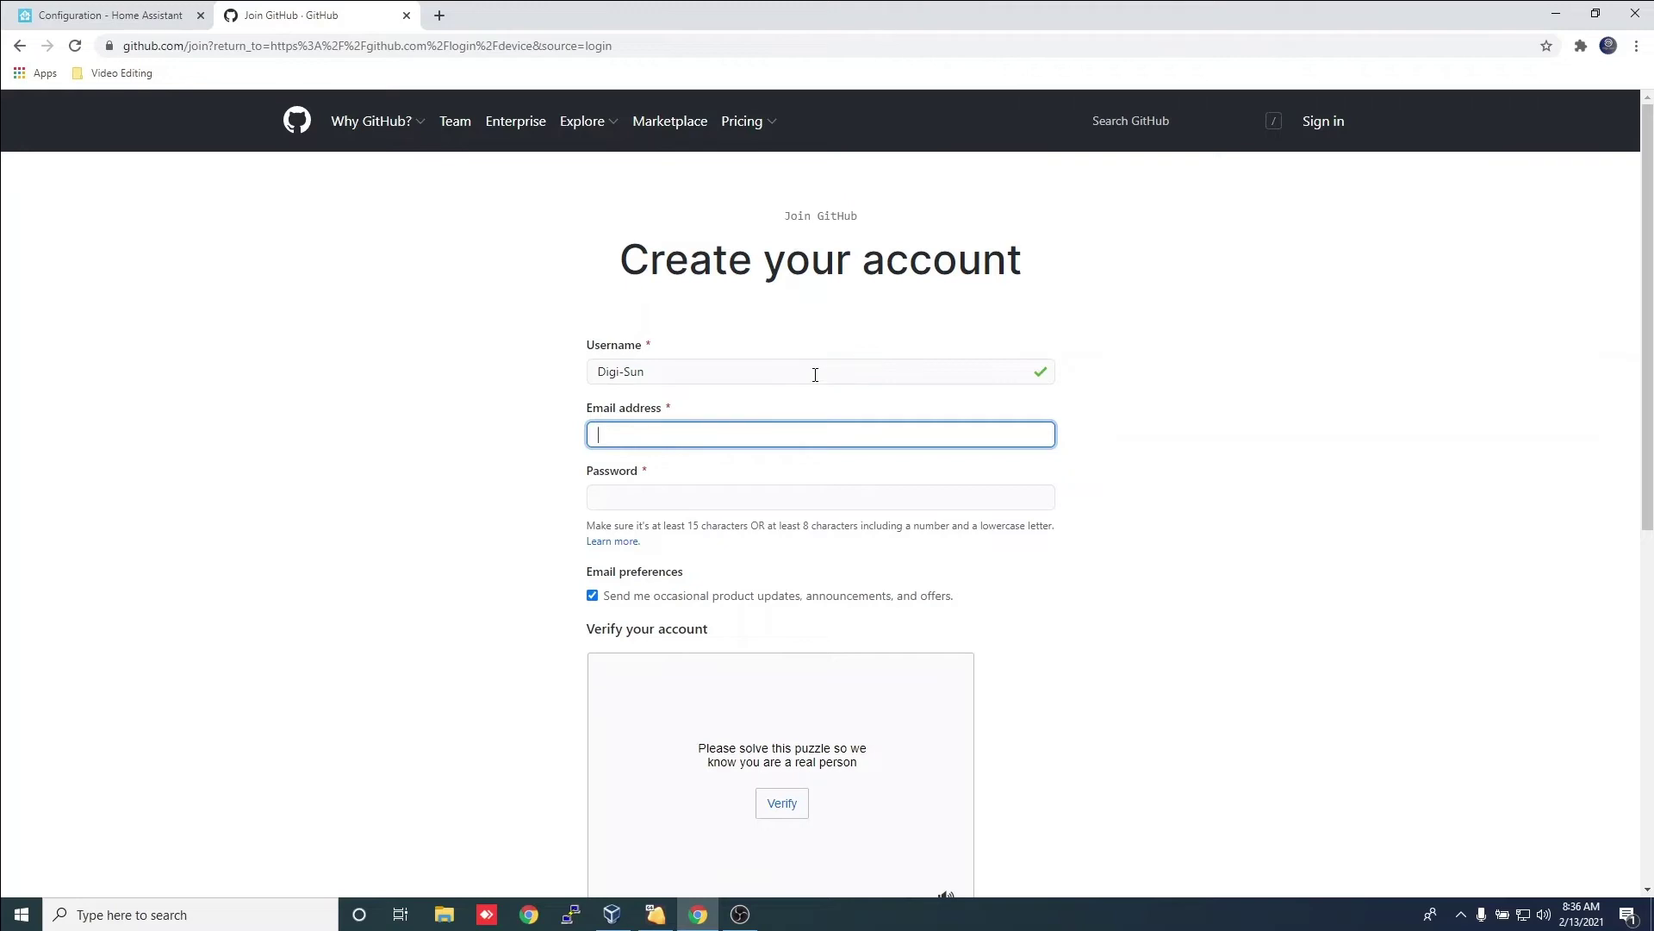
key("ctrl+v")
key("Tab")
key("ctrl+v")
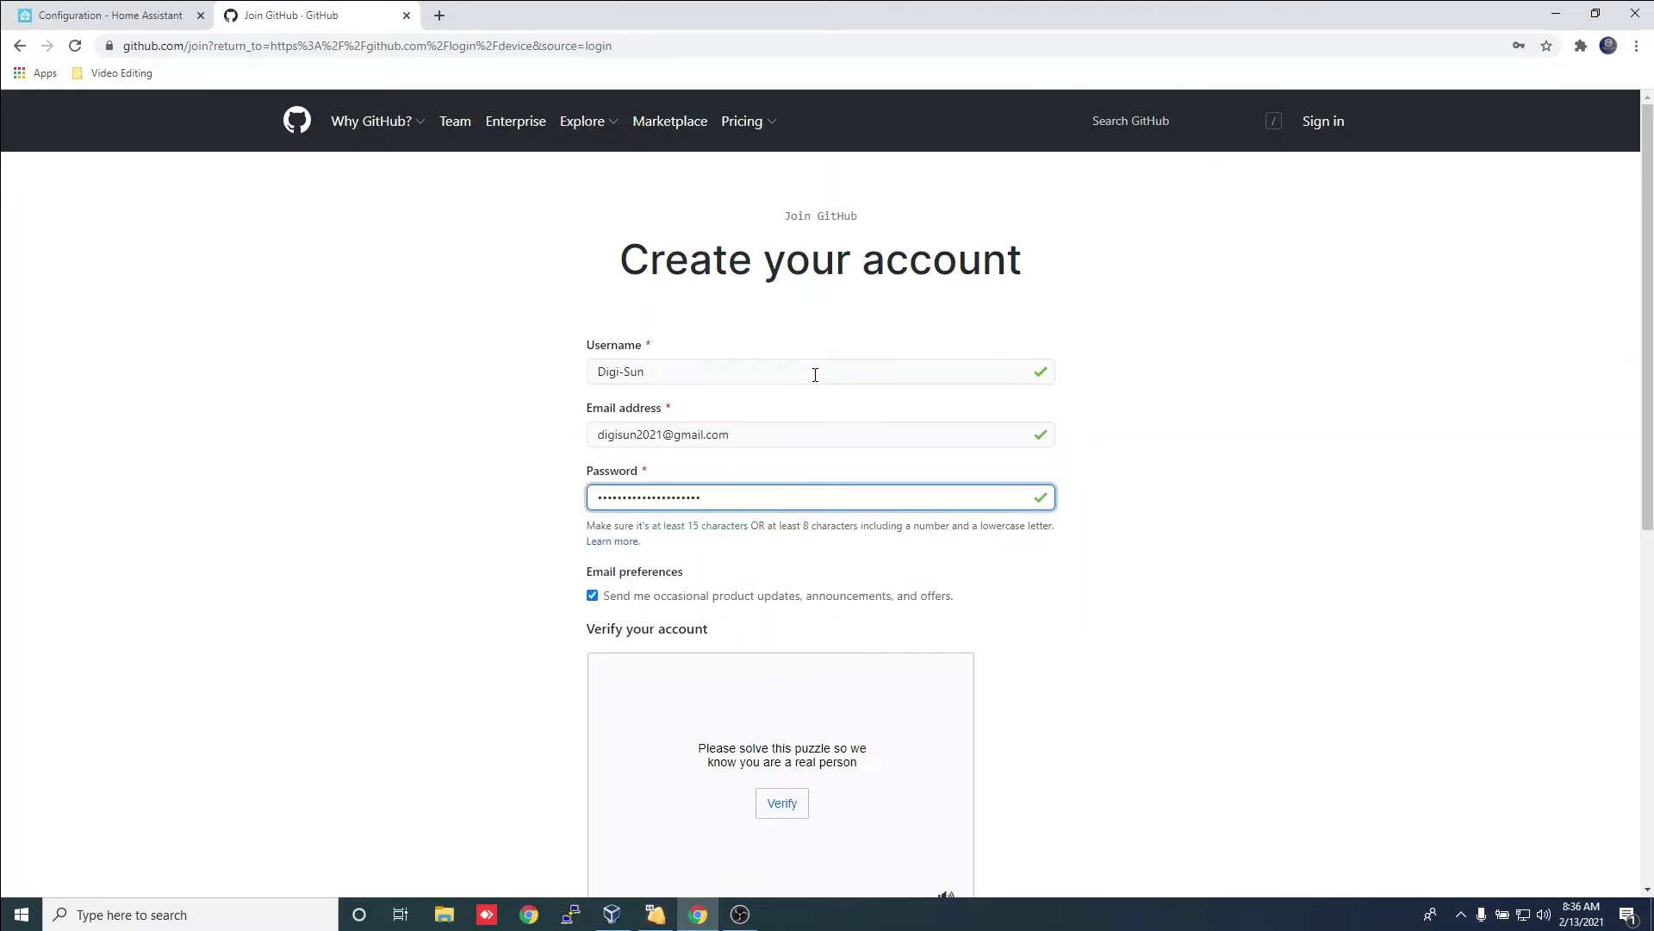
left_click(1292, 464)
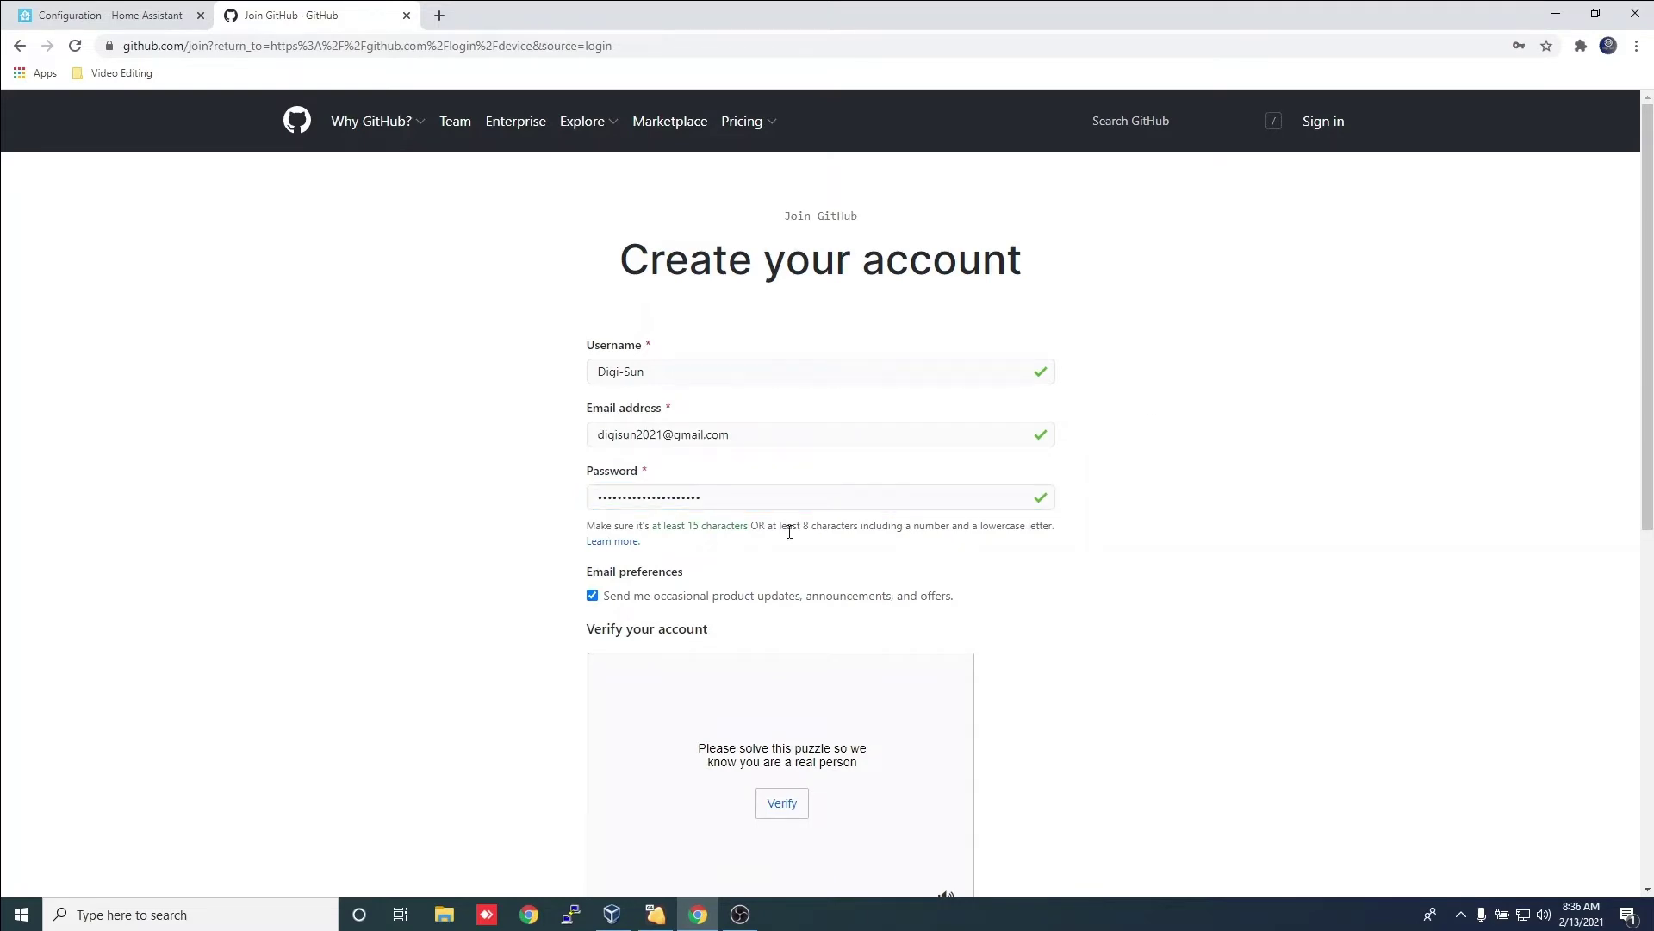
Solve the verification puzzle by picking the spiral galaxy images and create the GitHub account
scroll(790, 532, "down", 2)
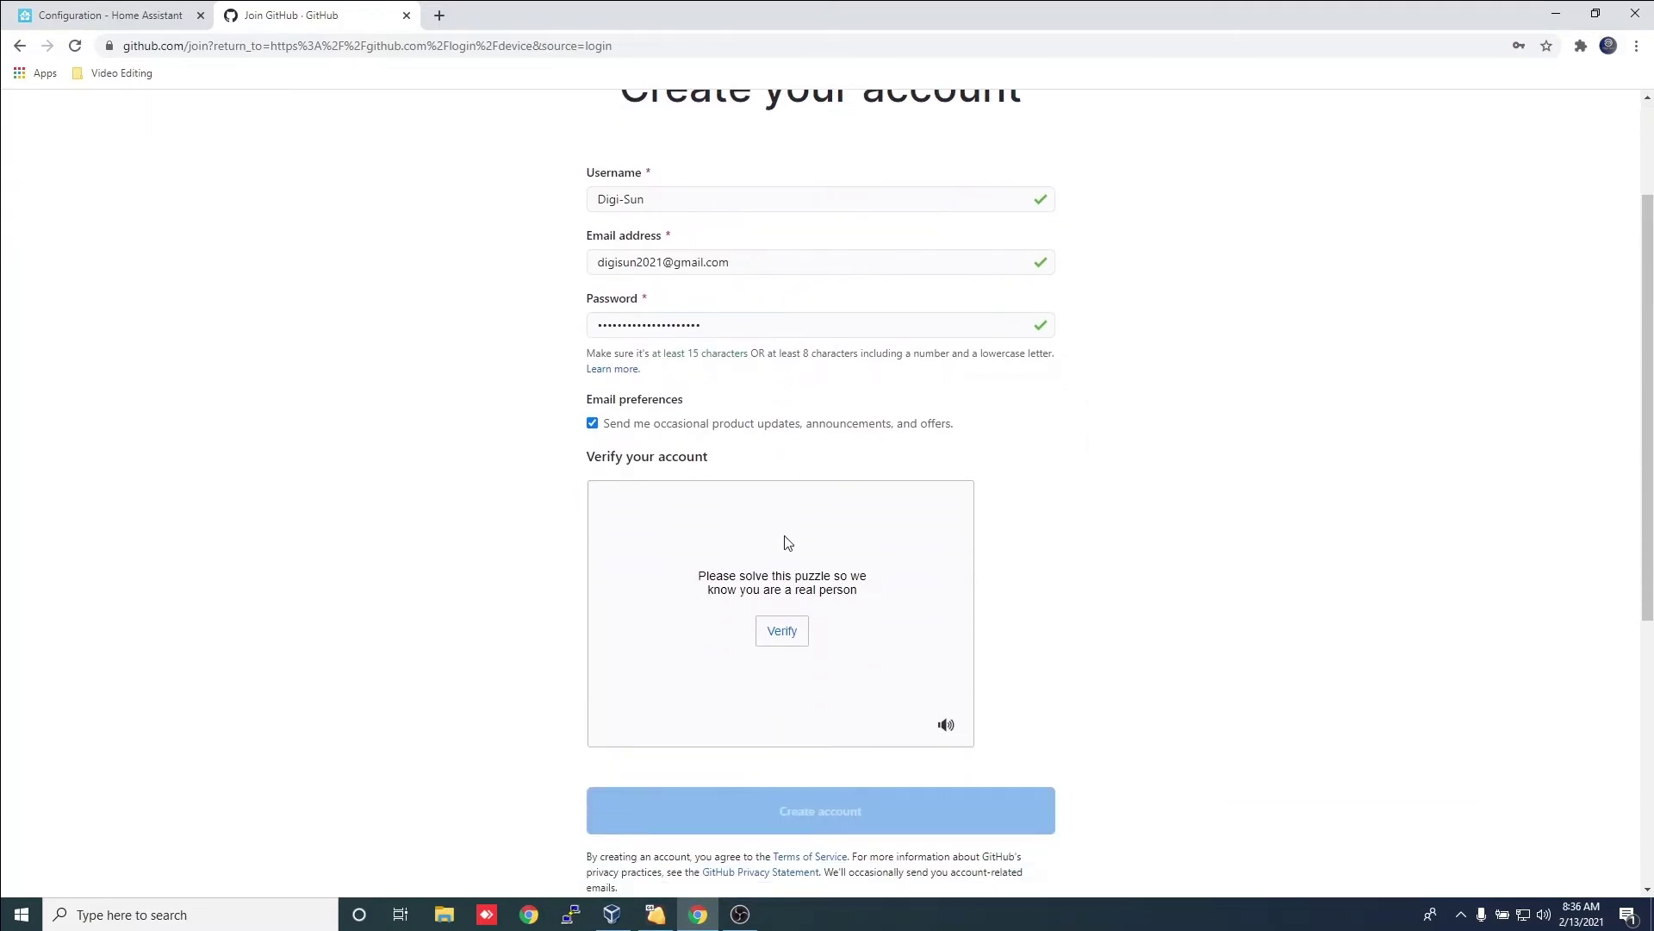
left_click(784, 635)
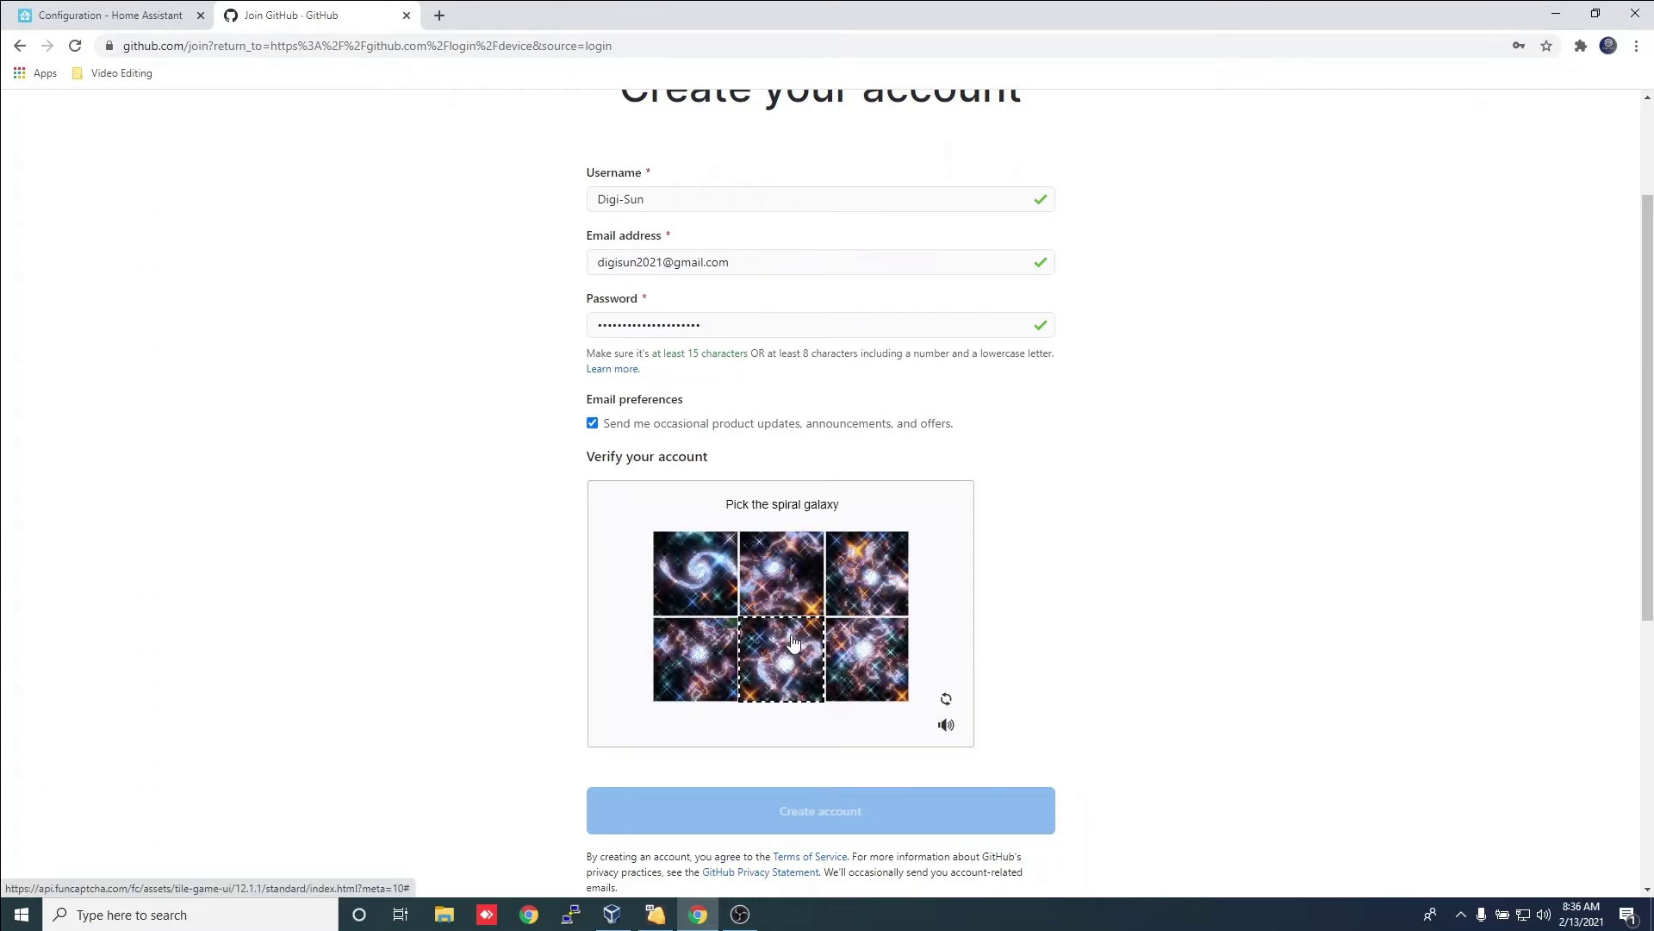
left_click(685, 554)
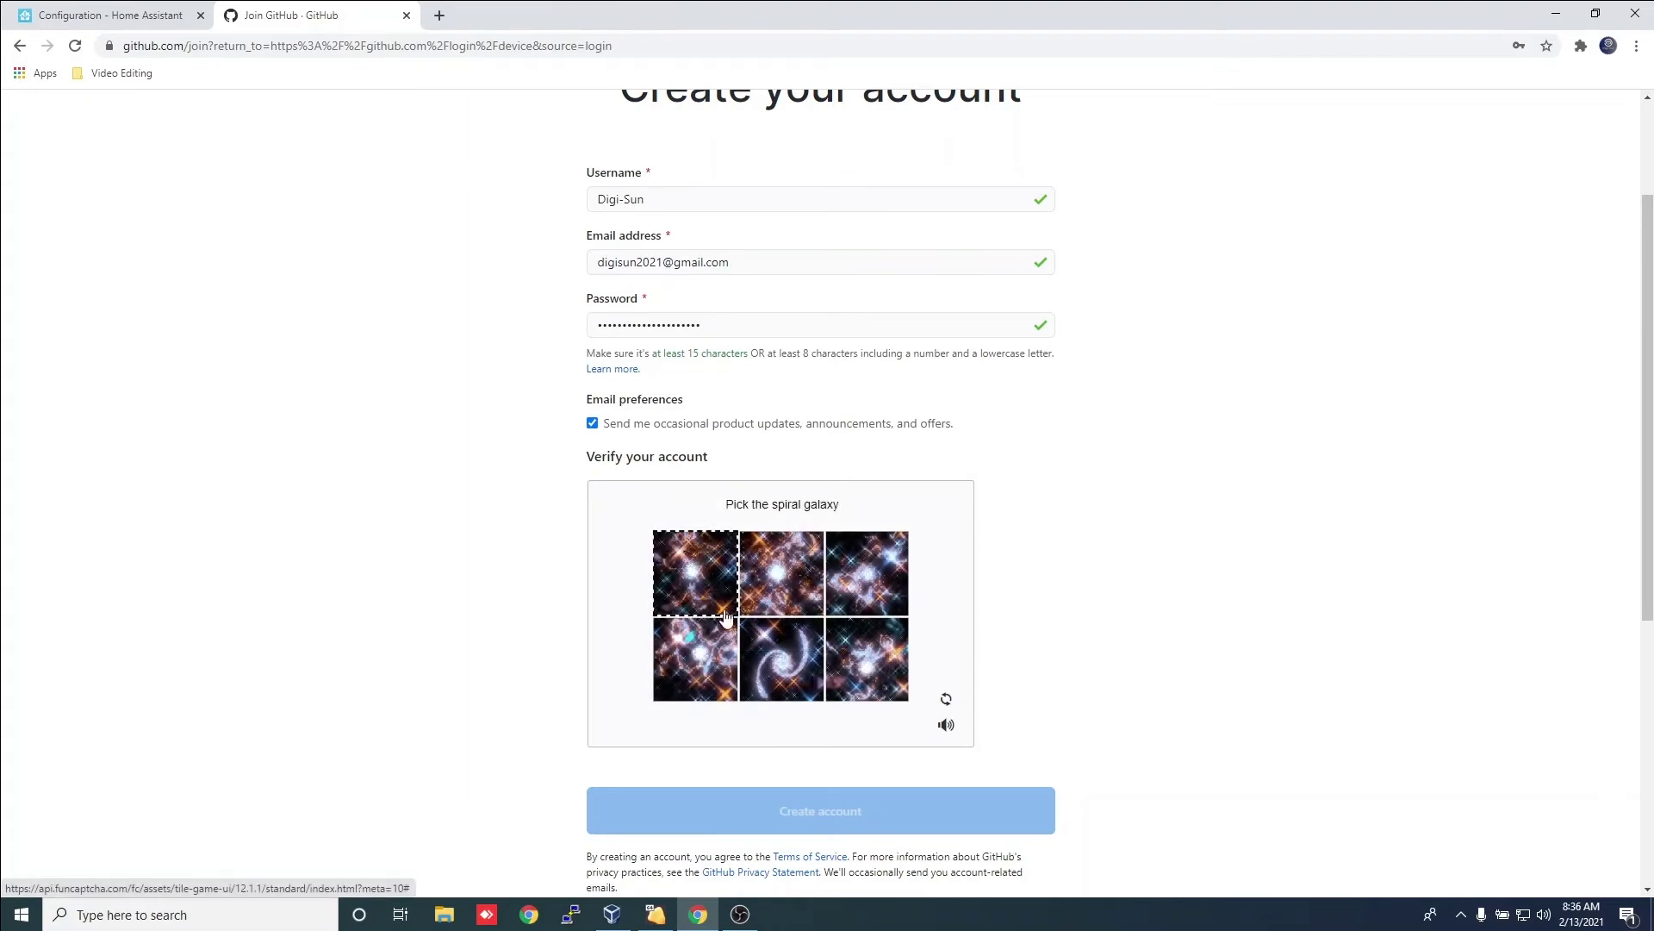
left_click(754, 669)
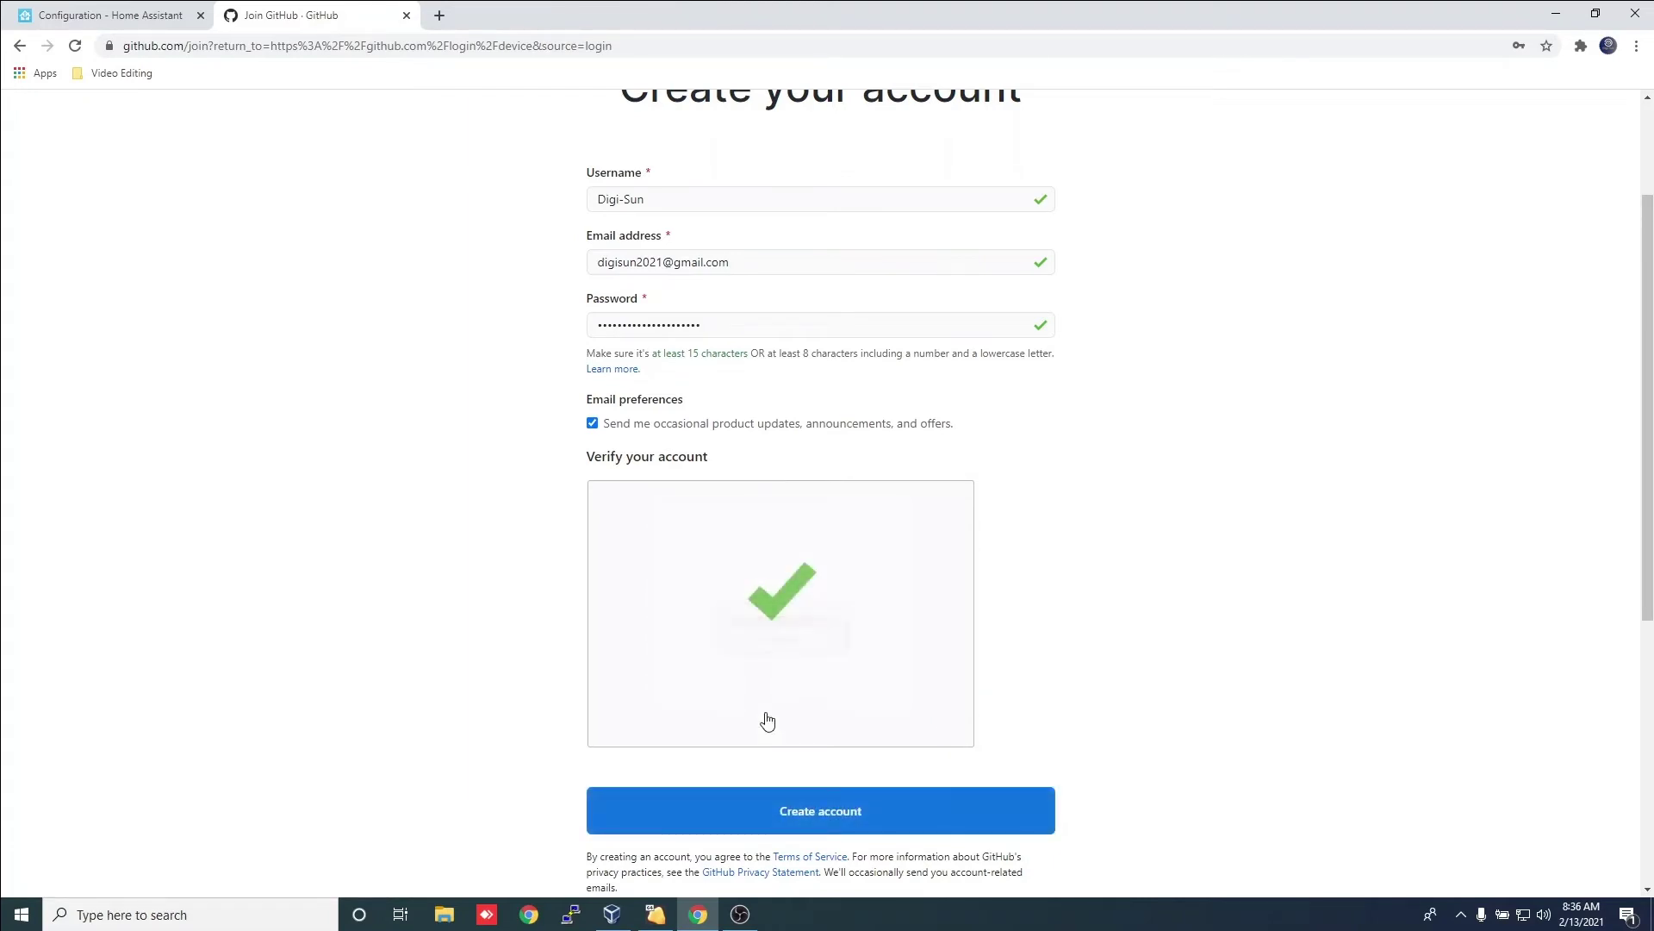
left_click(812, 813)
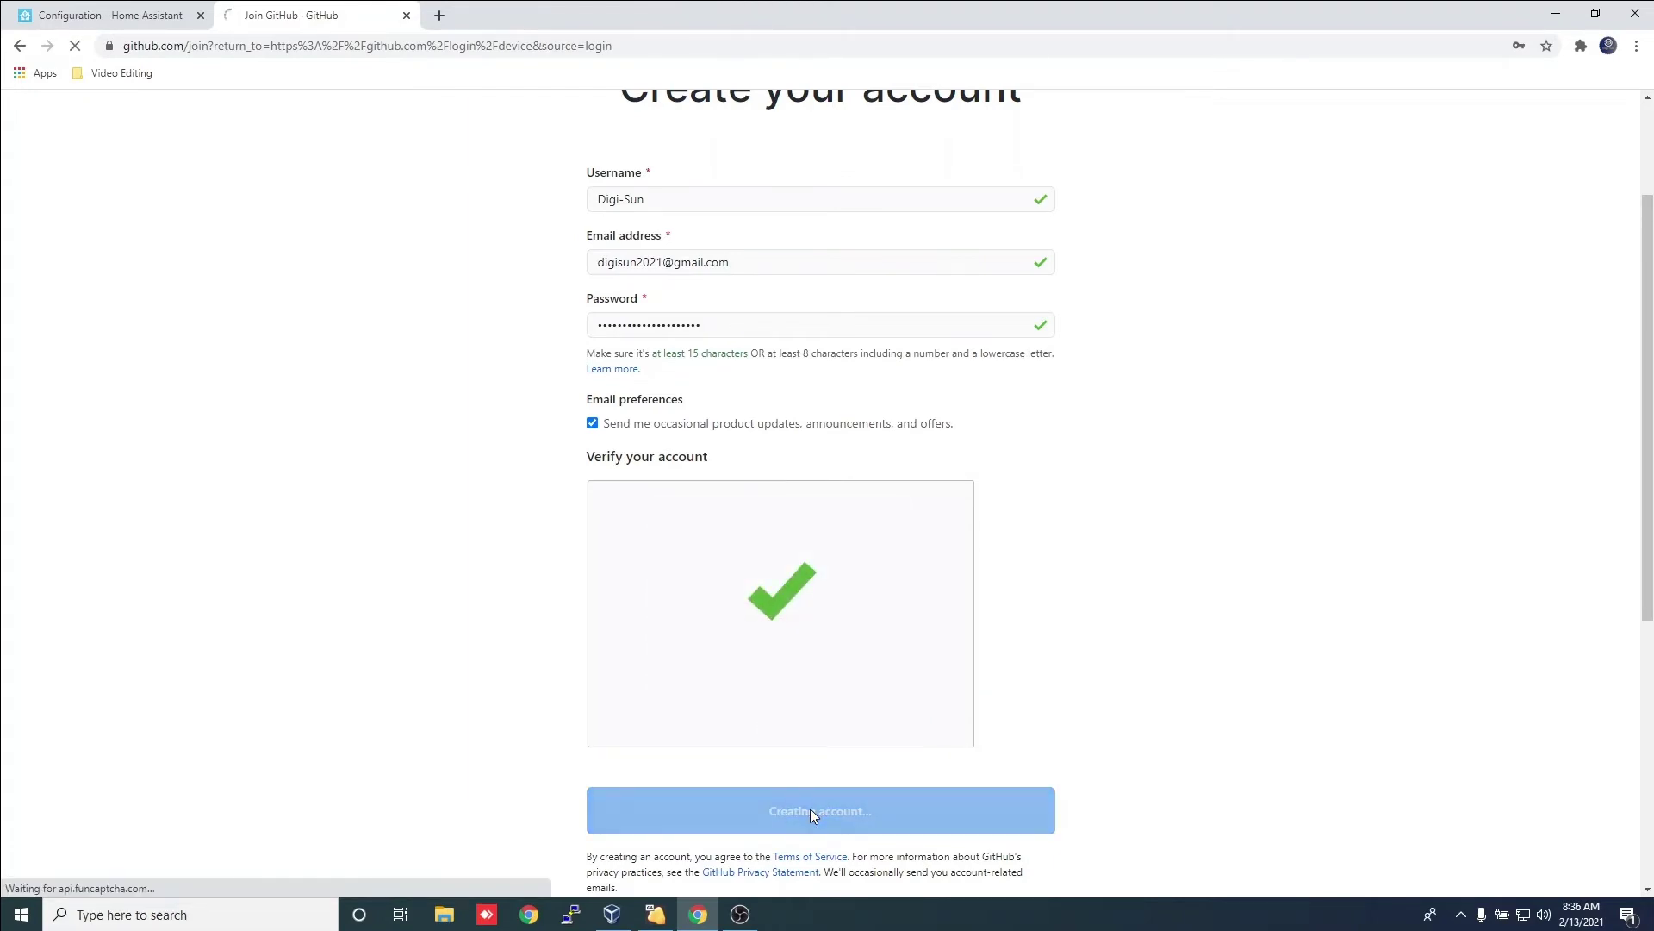
Get through the GitHub welcome questionnaire and go to the device activation page
left_click(1460, 914)
left_click(1460, 606)
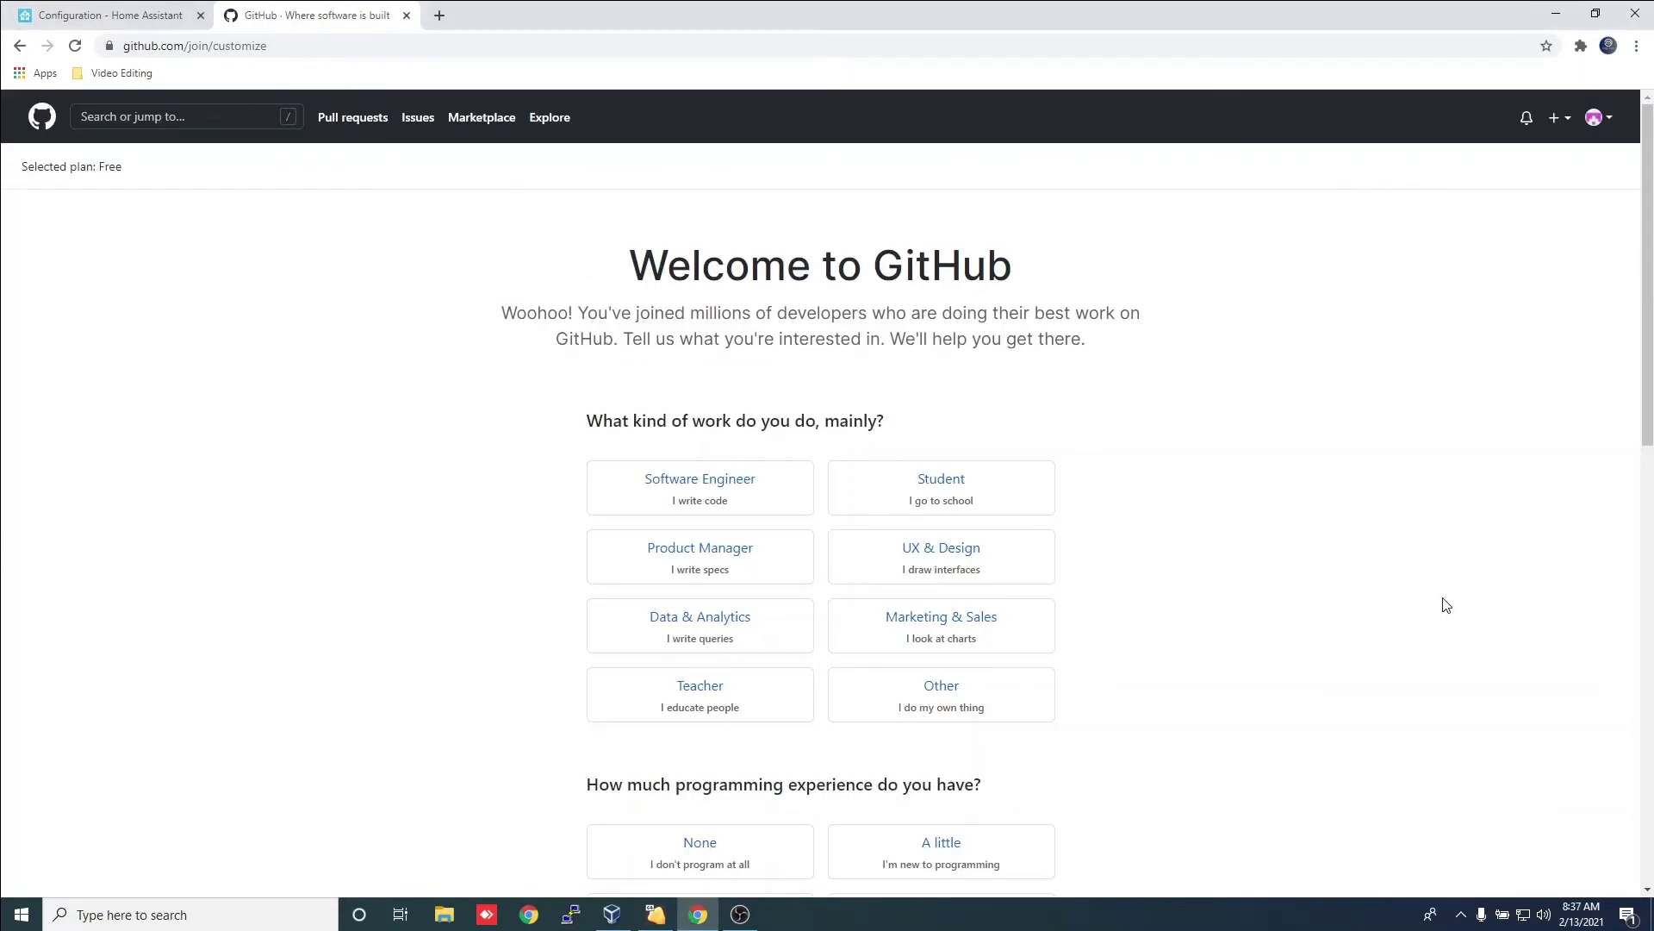
scroll(842, 524, "down", 10)
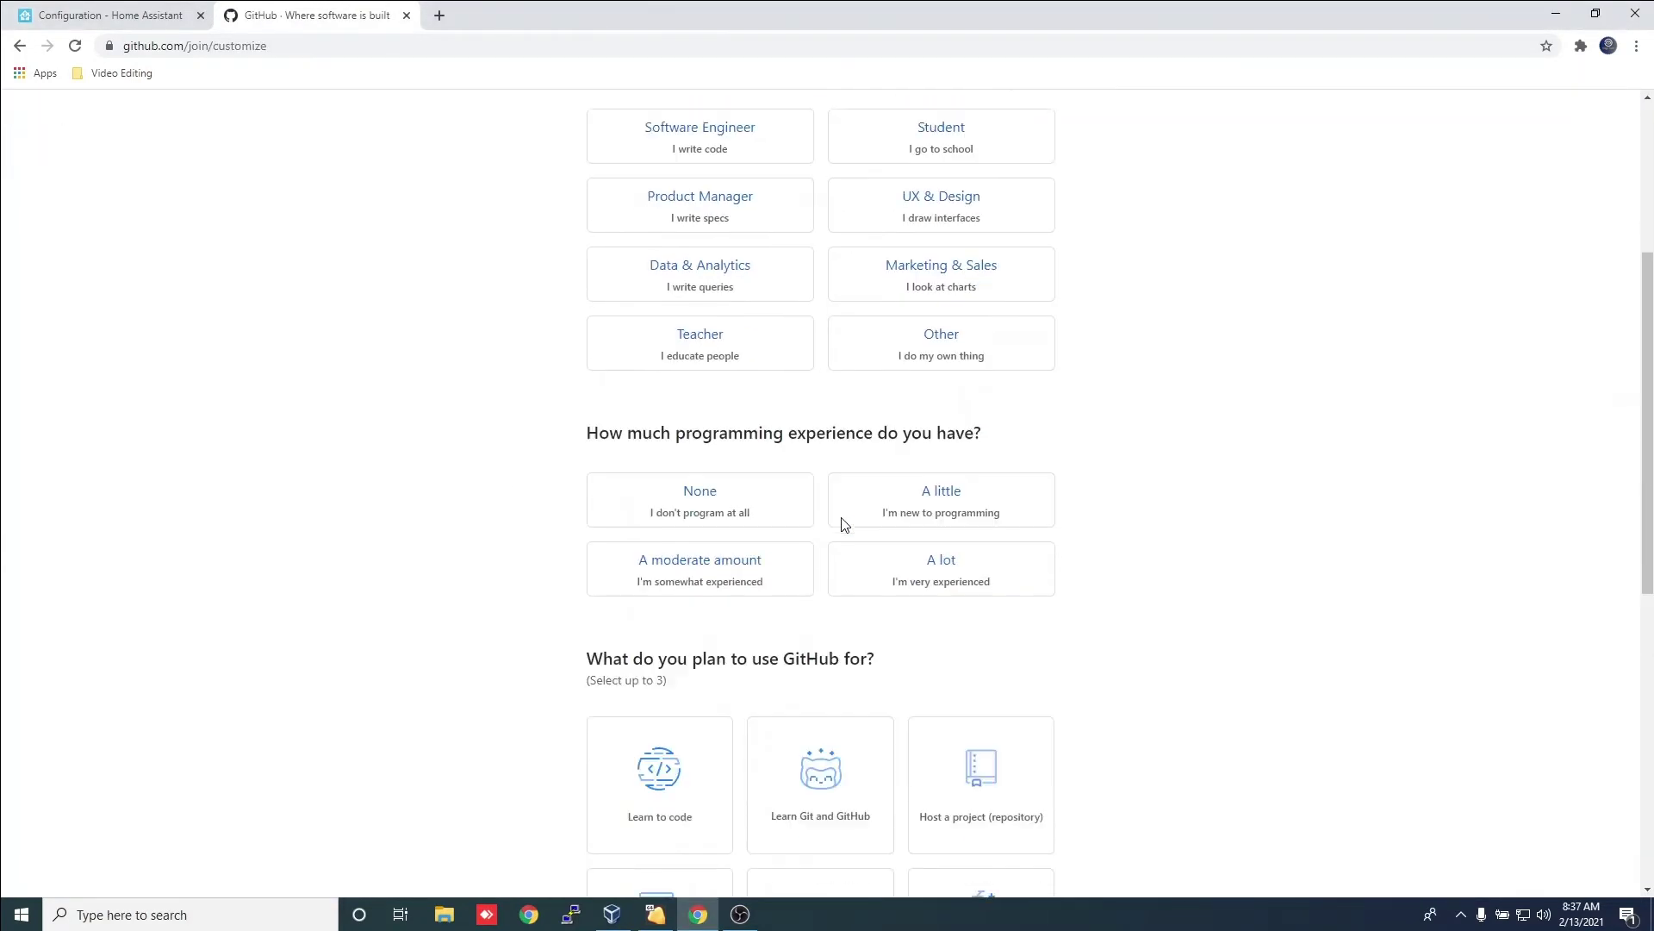
left_click(841, 731)
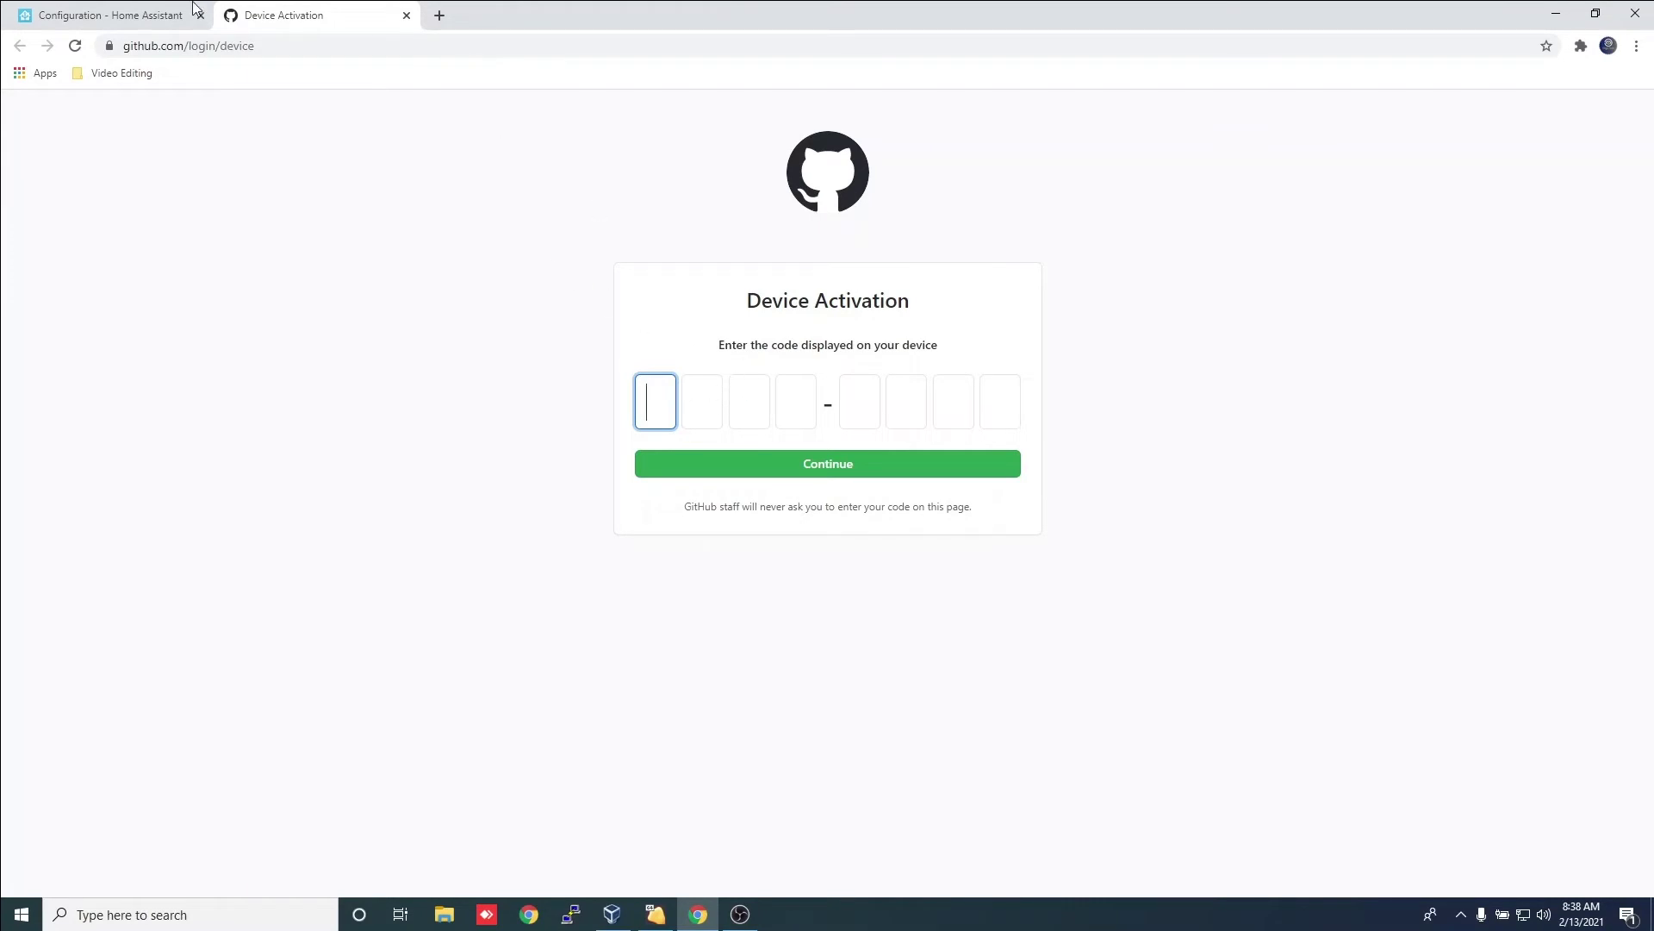
Copy the device activation key from the HACS dialog in Home Assistant and submit it on GitHub's Device Activation page
left_click(112, 15)
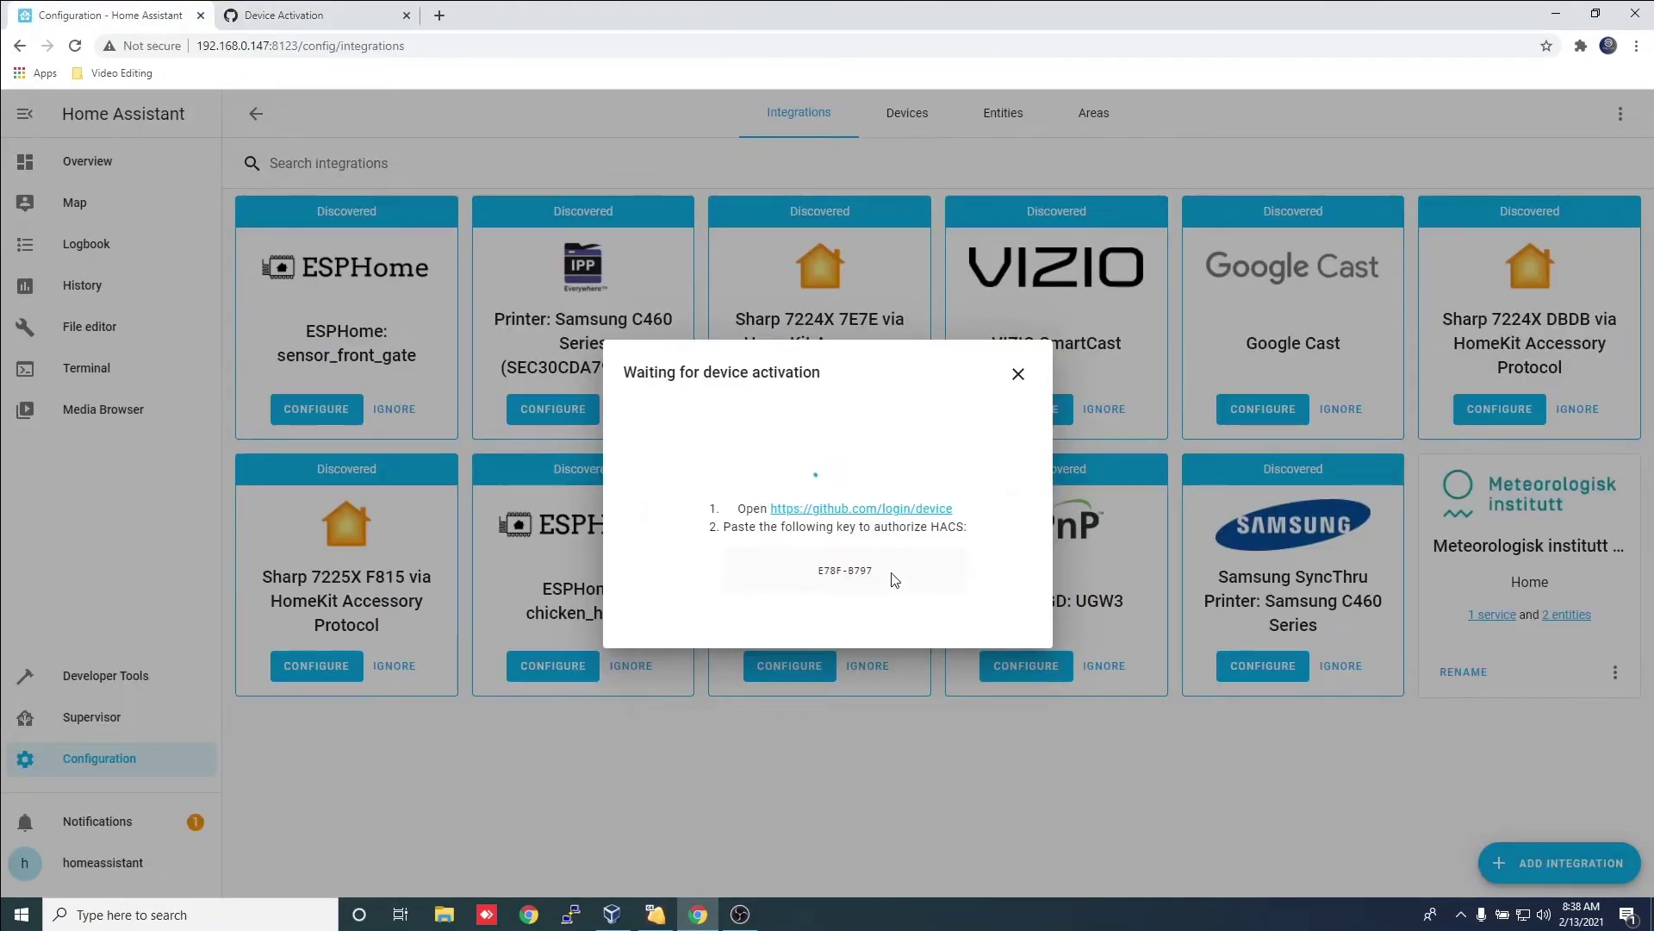
left_click_drag(895, 580, 812, 571)
key("ctrl+c")
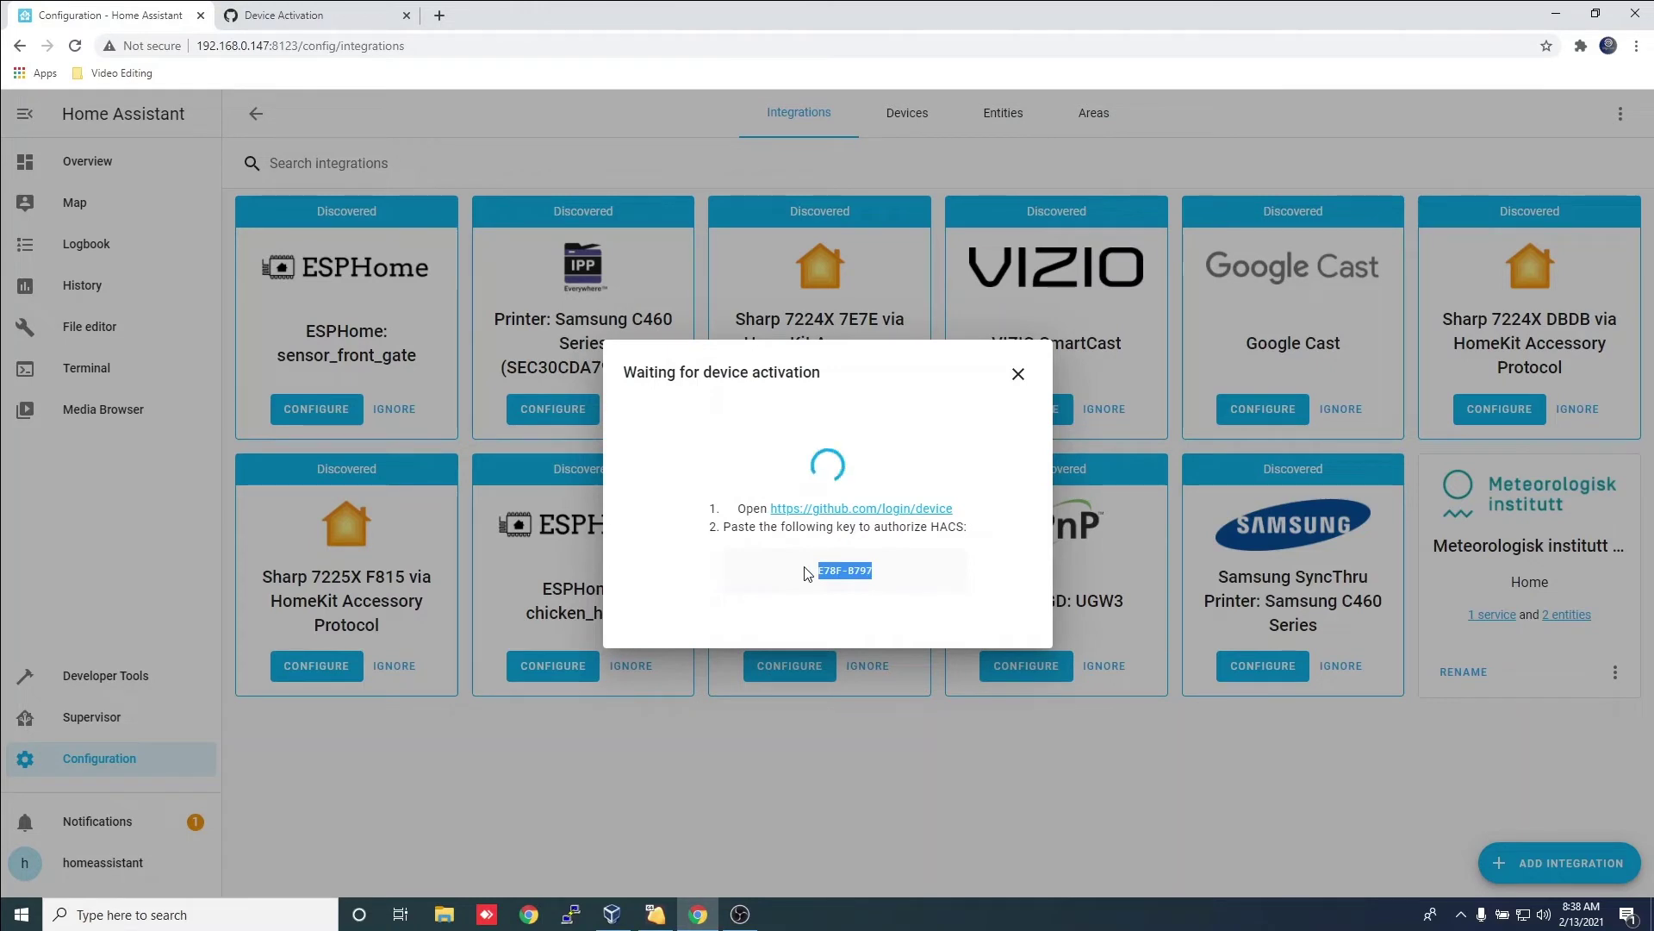
left_click(384, 10)
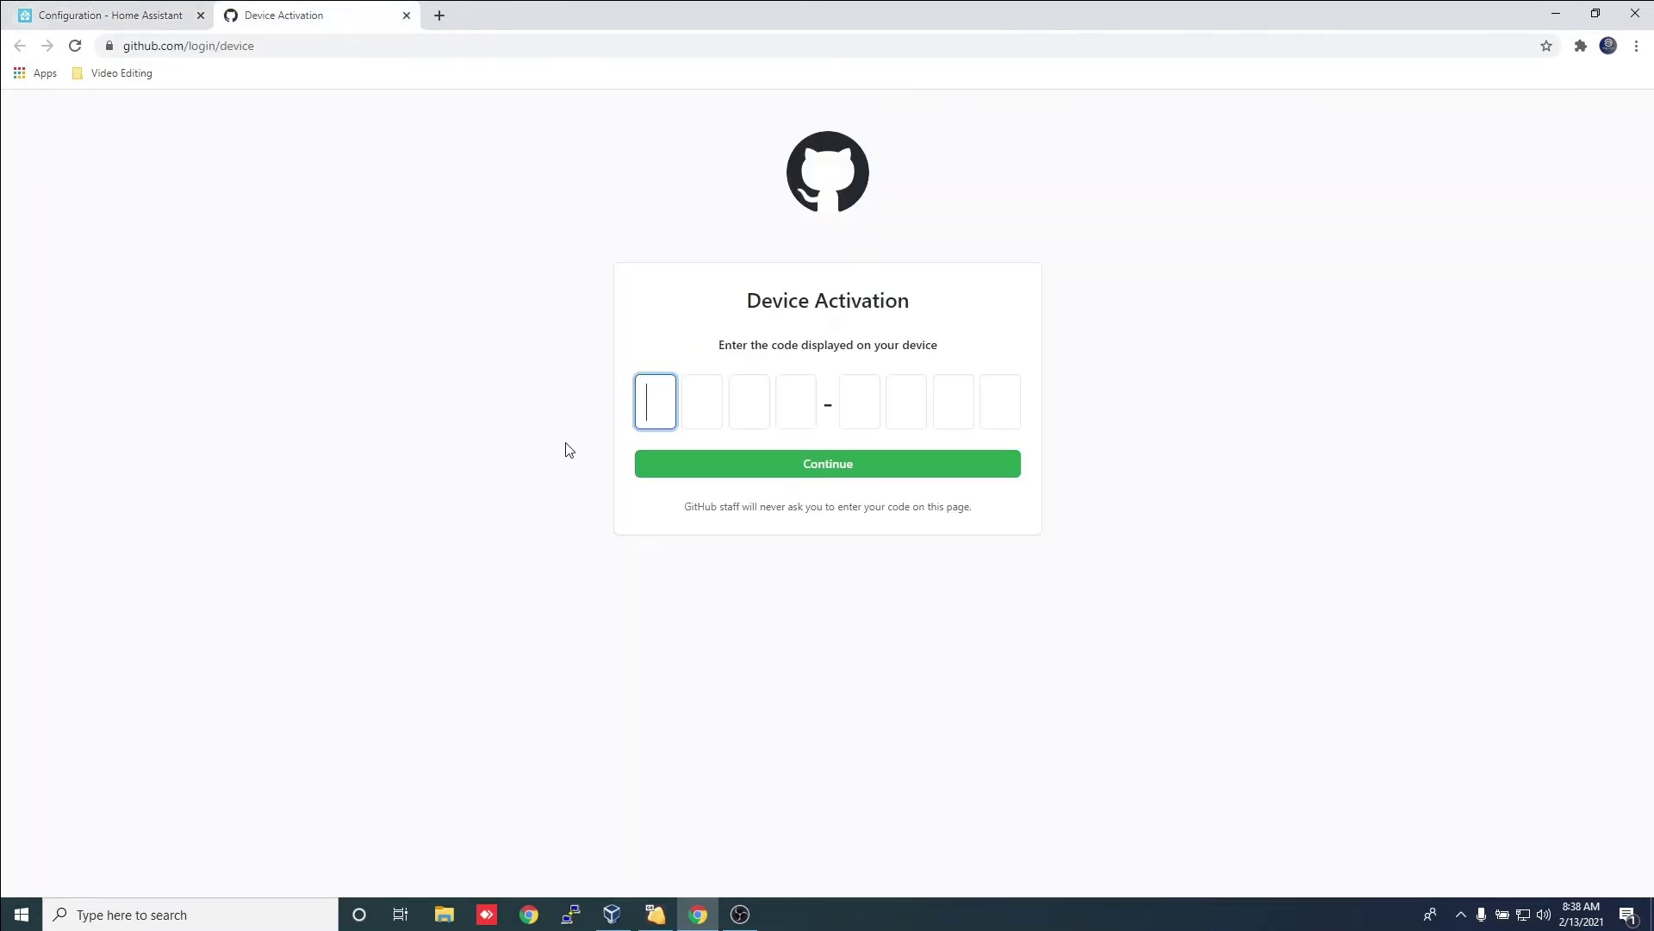
key("ctrl+v")
left_click(746, 458)
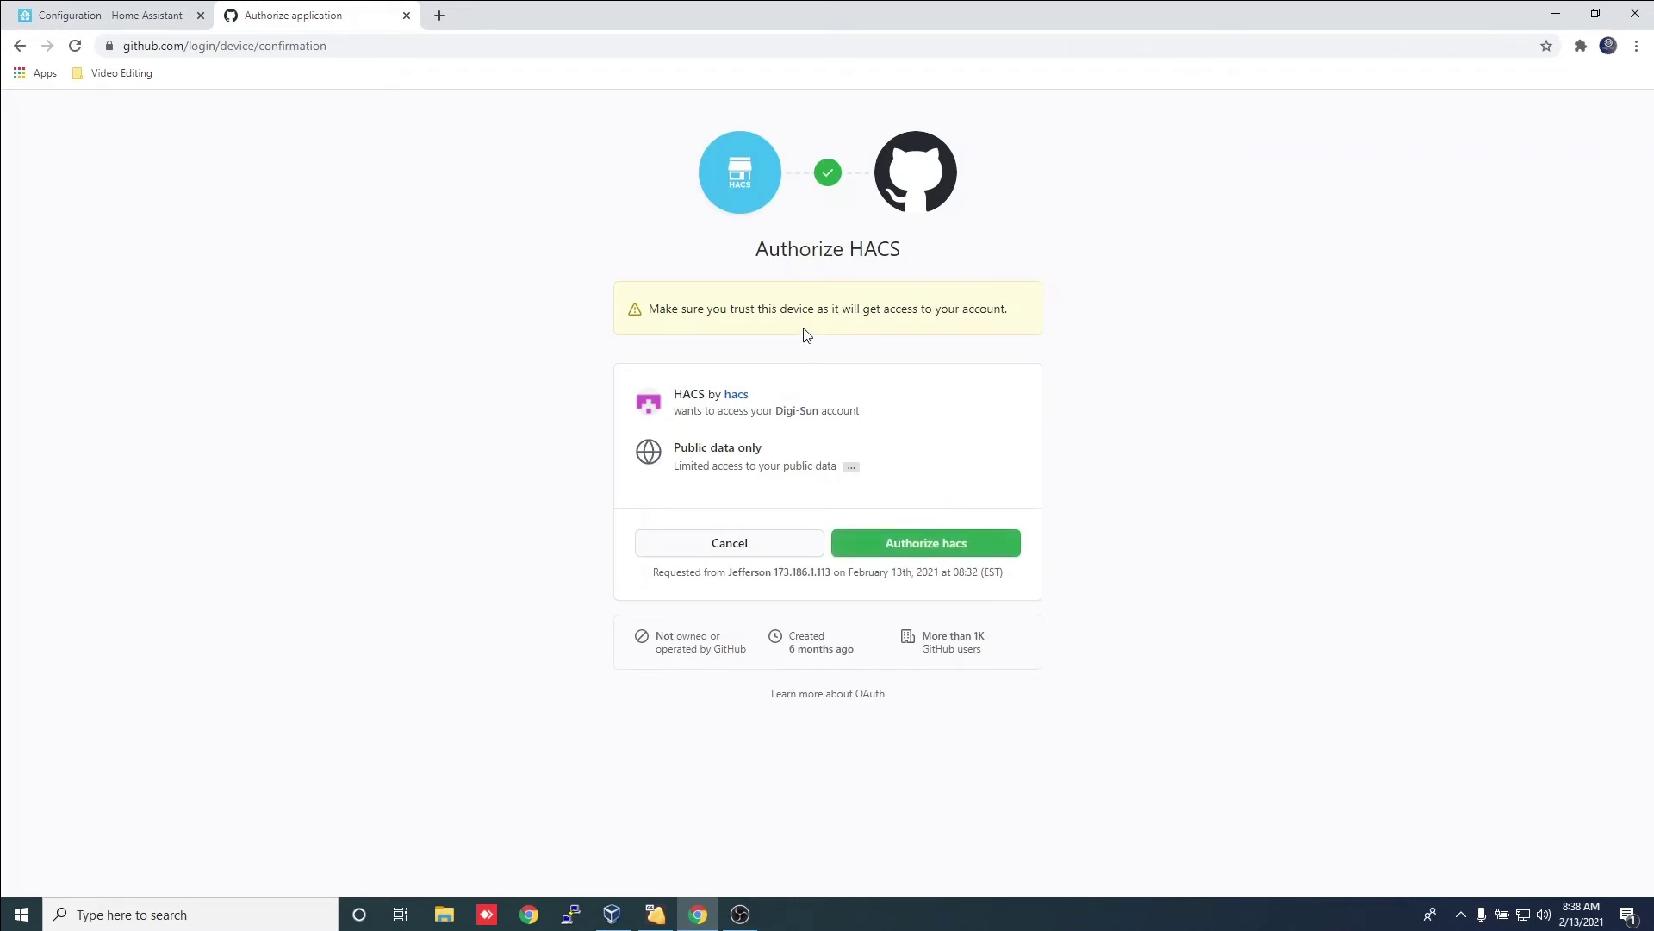
Authorize HACS on GitHub and finish the integration setup in Home Assistant without assigning an area
left_click(917, 540)
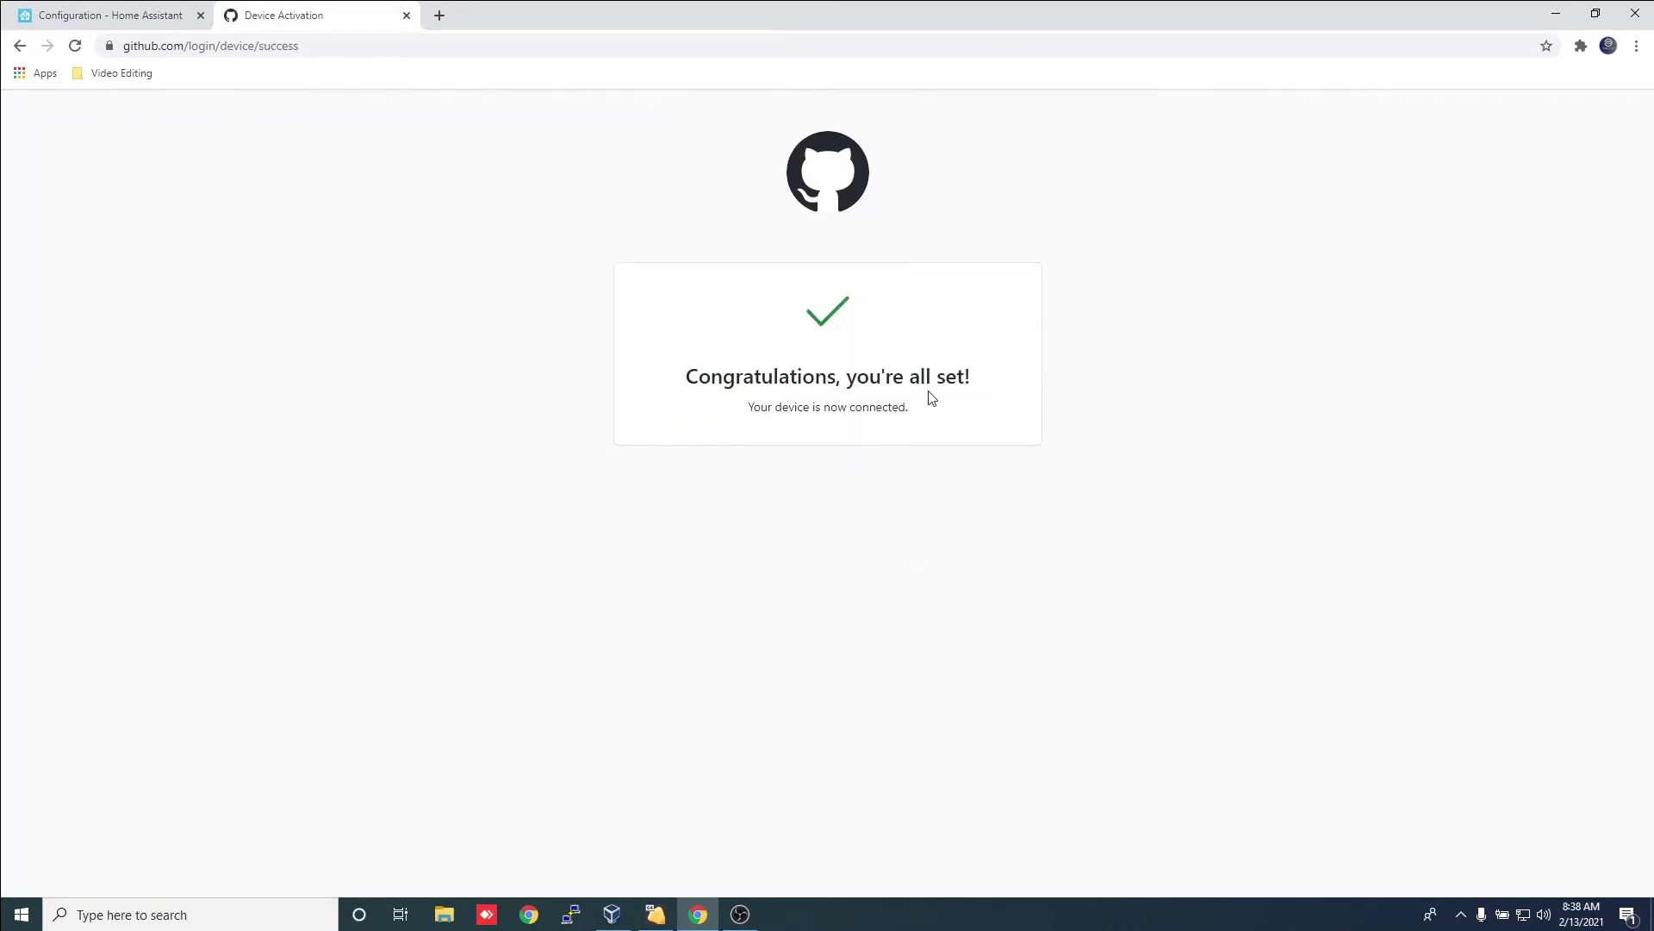
left_click(106, 19)
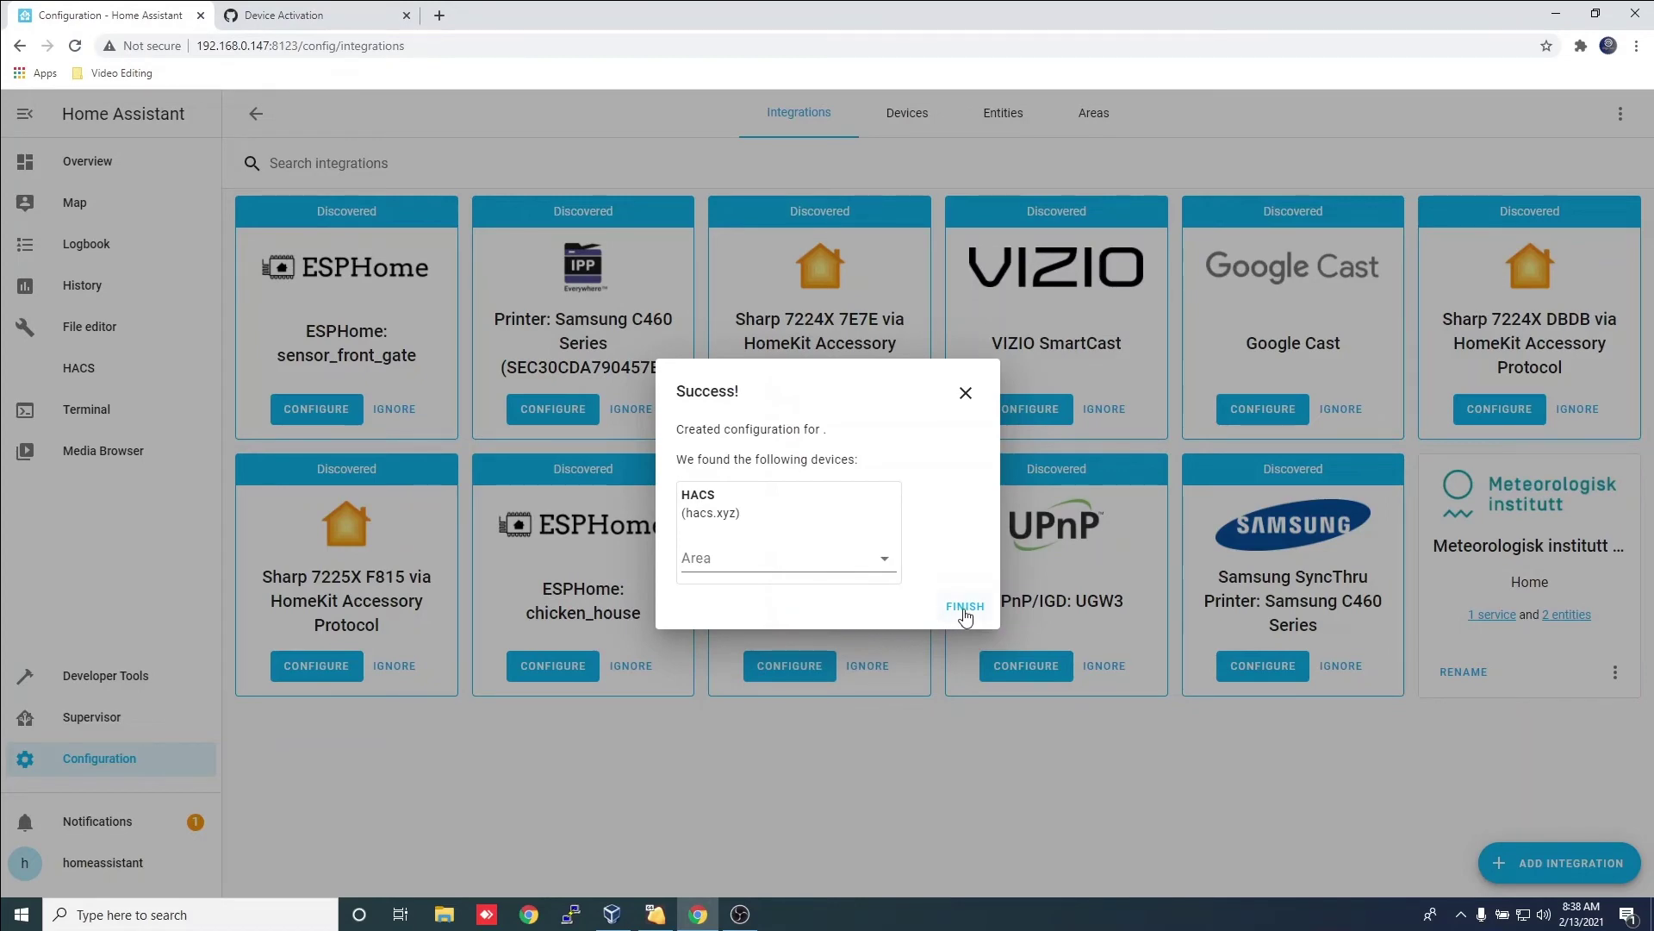
left_click(965, 607)
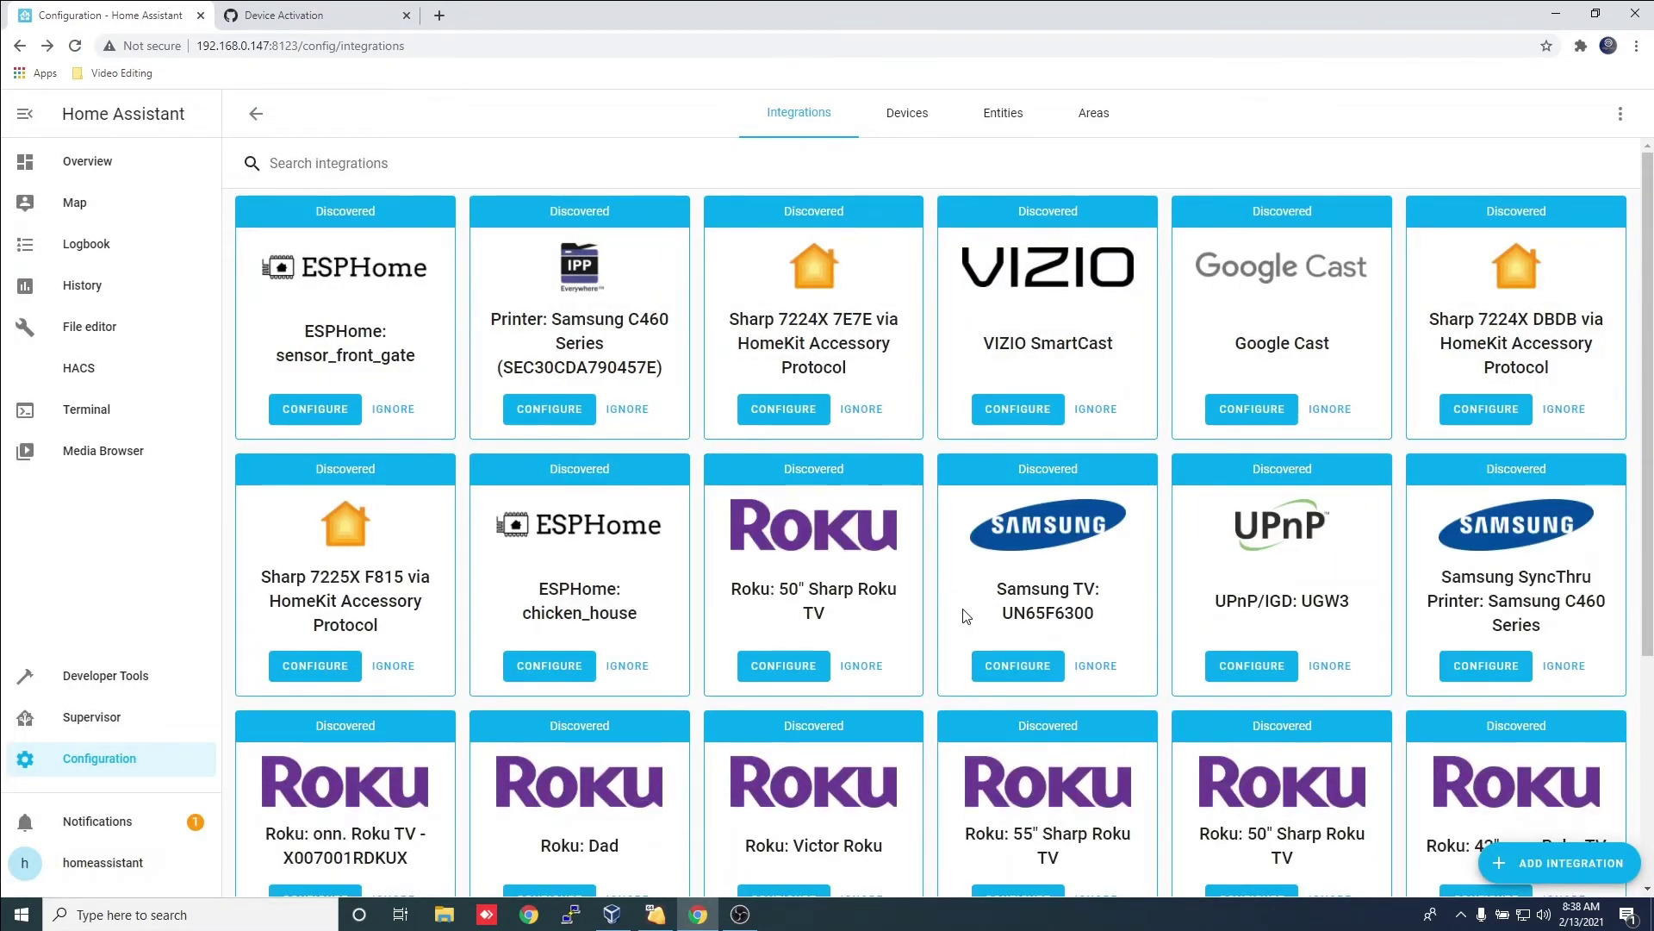
scroll(965, 614, "down", 4)
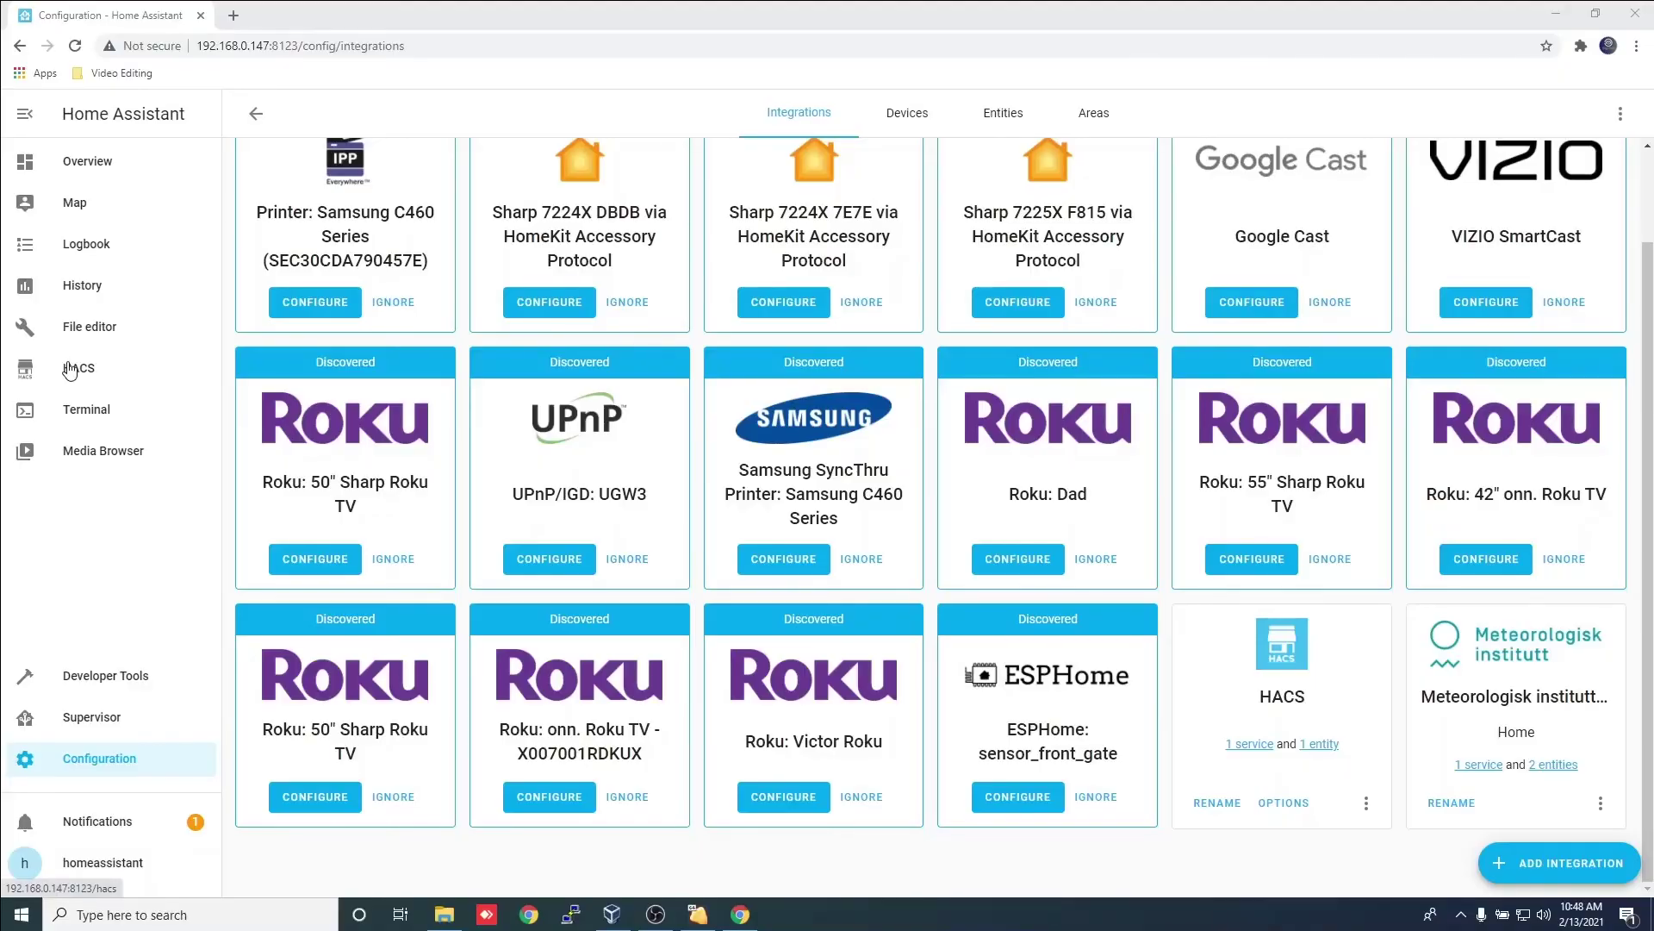
Open the integrations section of HACS and browse the list of repositories that can be added
left_click(70, 369)
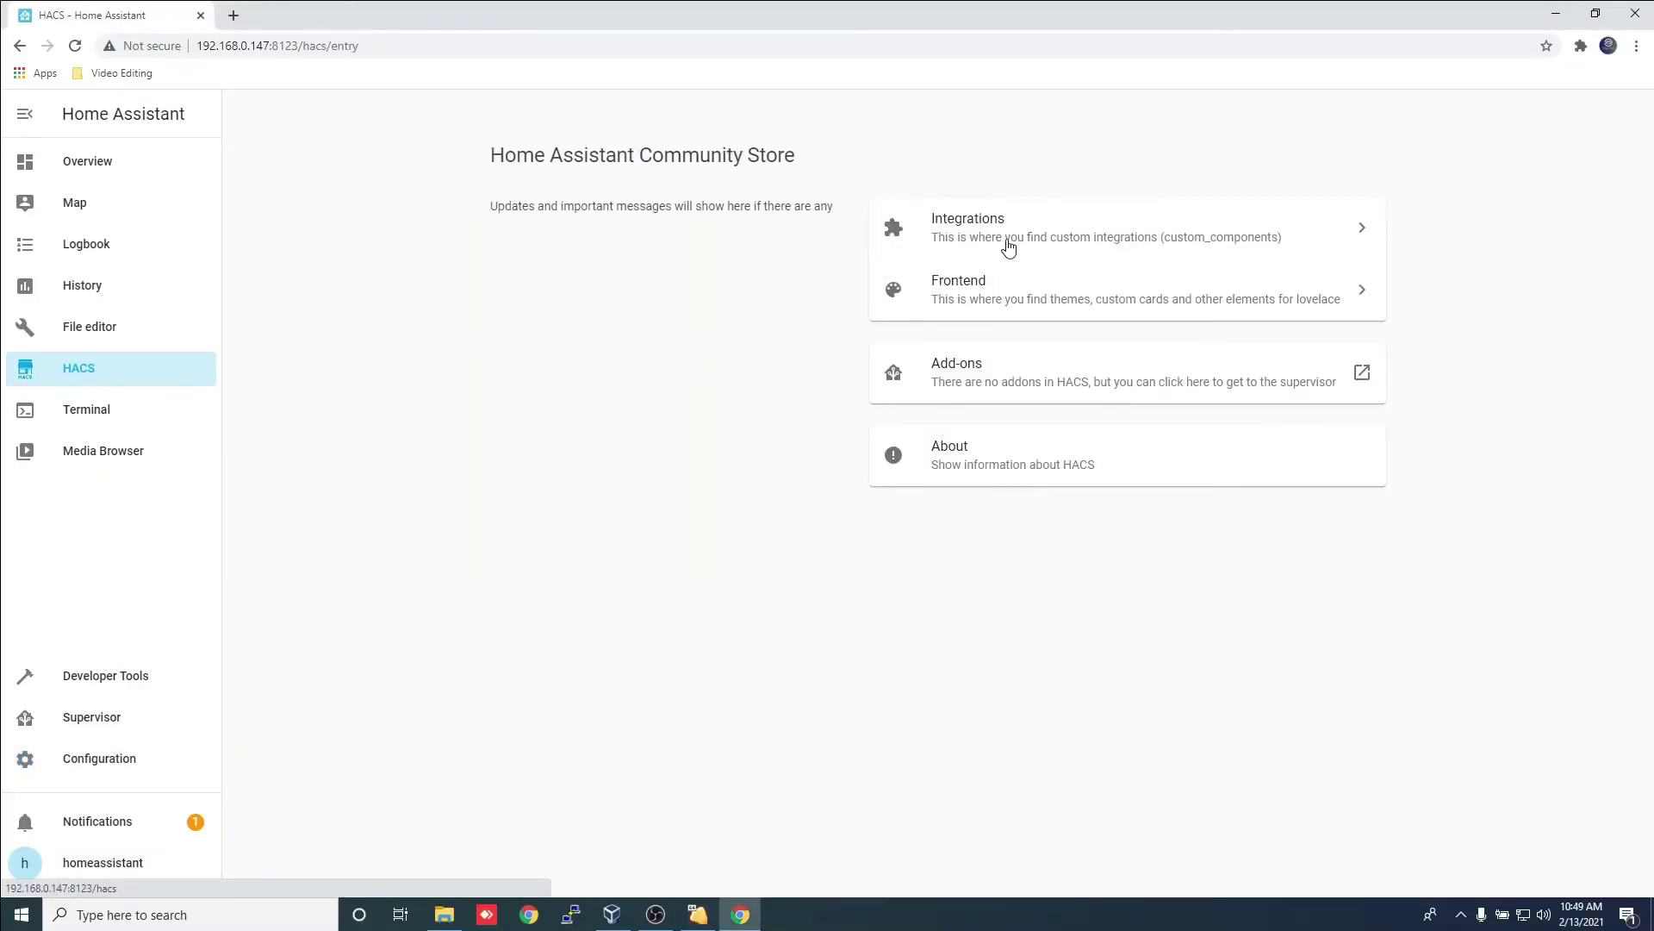
left_click(1009, 248)
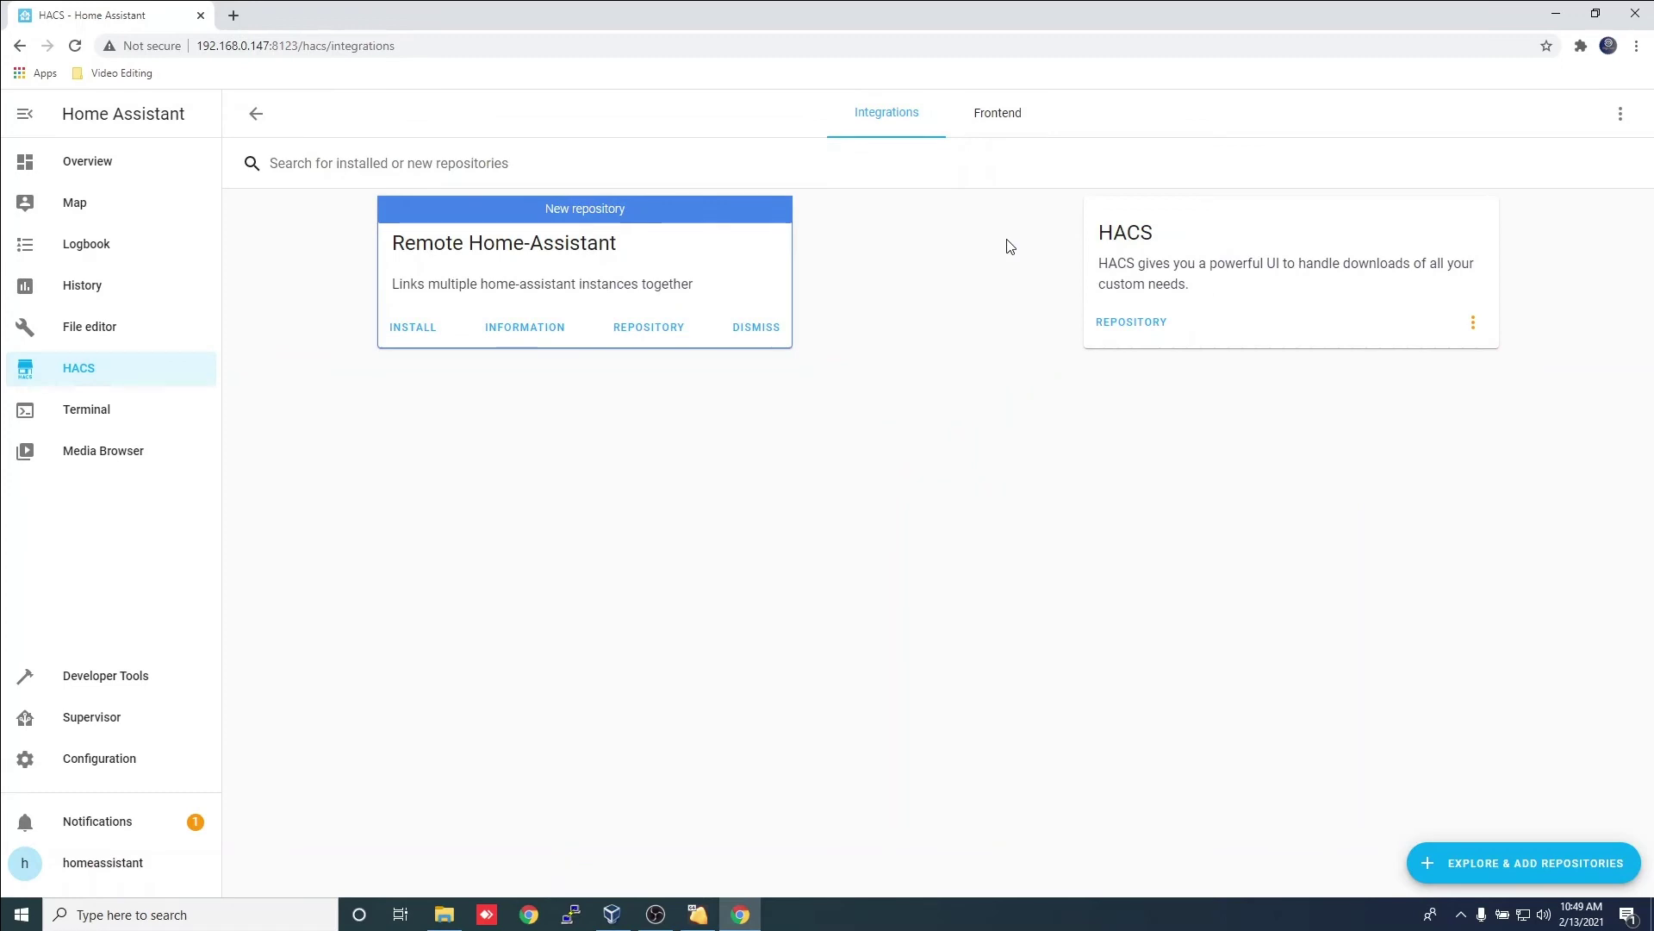
left_click(1467, 864)
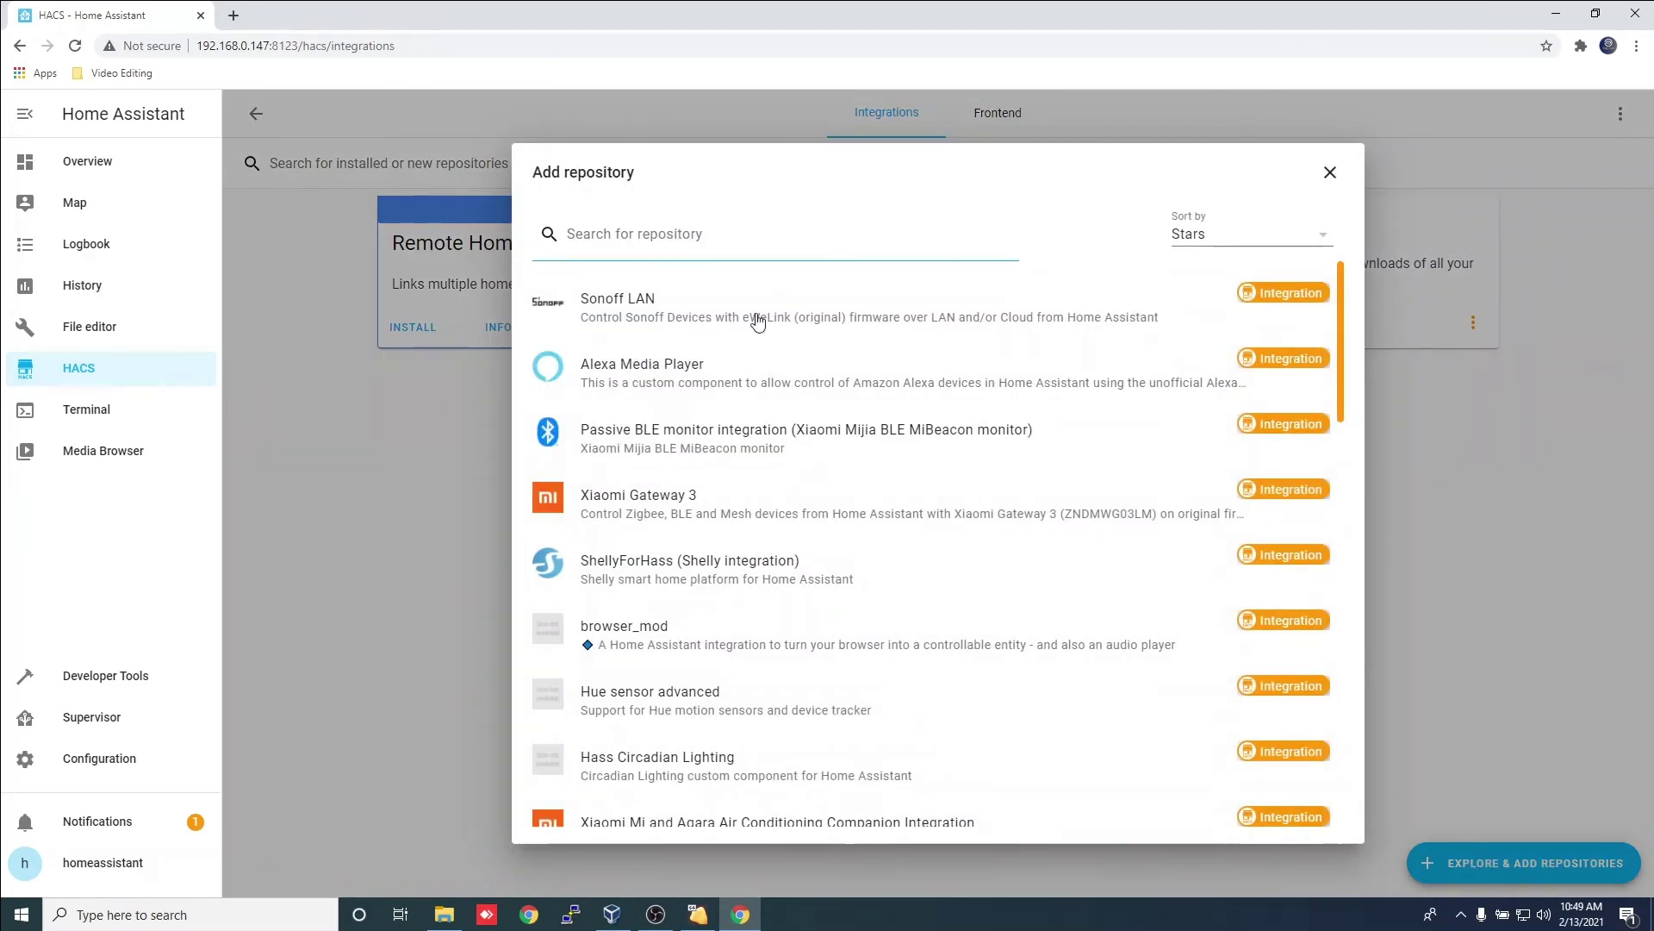
scroll(757, 322, "down", 6)
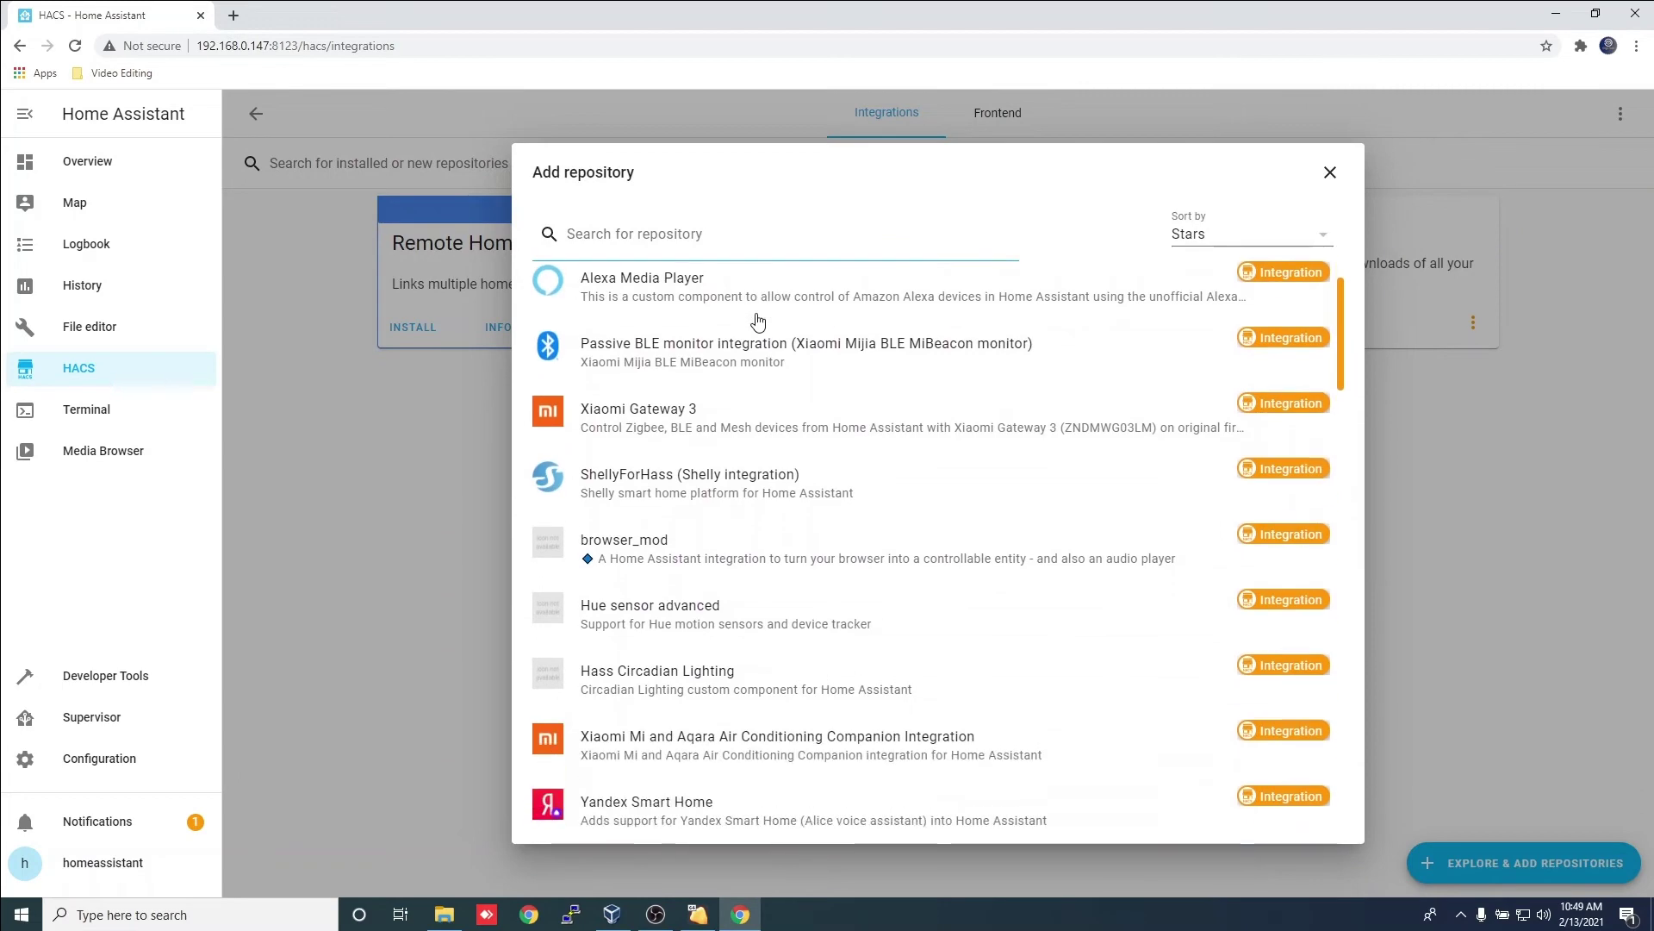
scroll(758, 322, "down", 6)
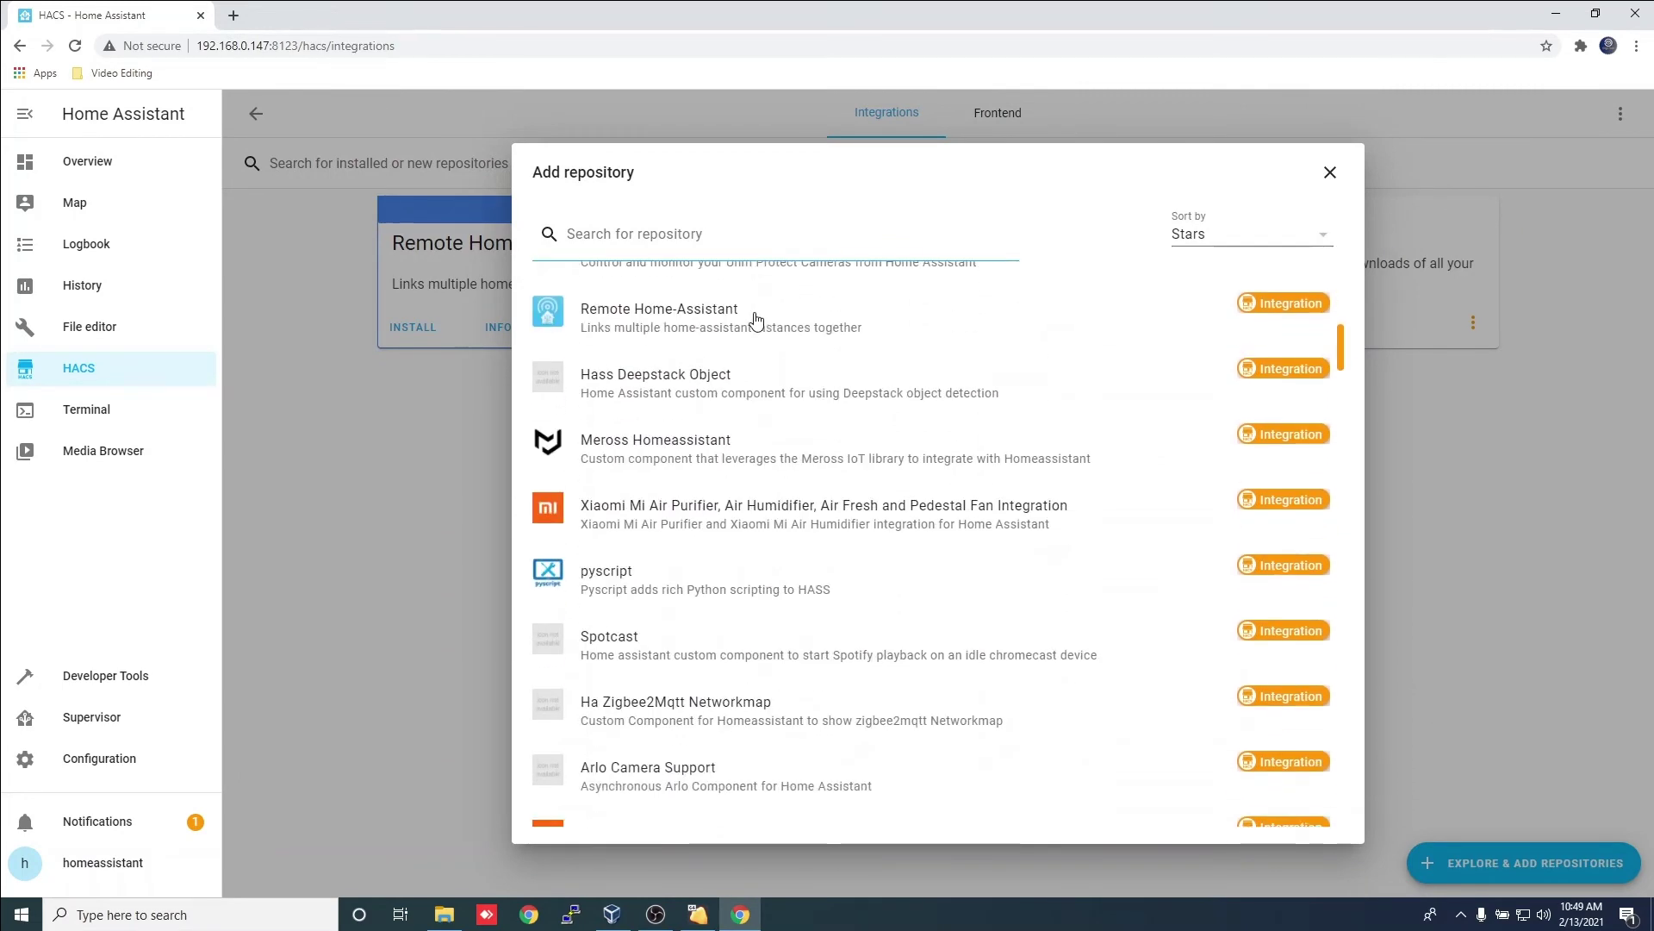
scroll(738, 325, "up", 5)
scroll(731, 323, "up", 7)
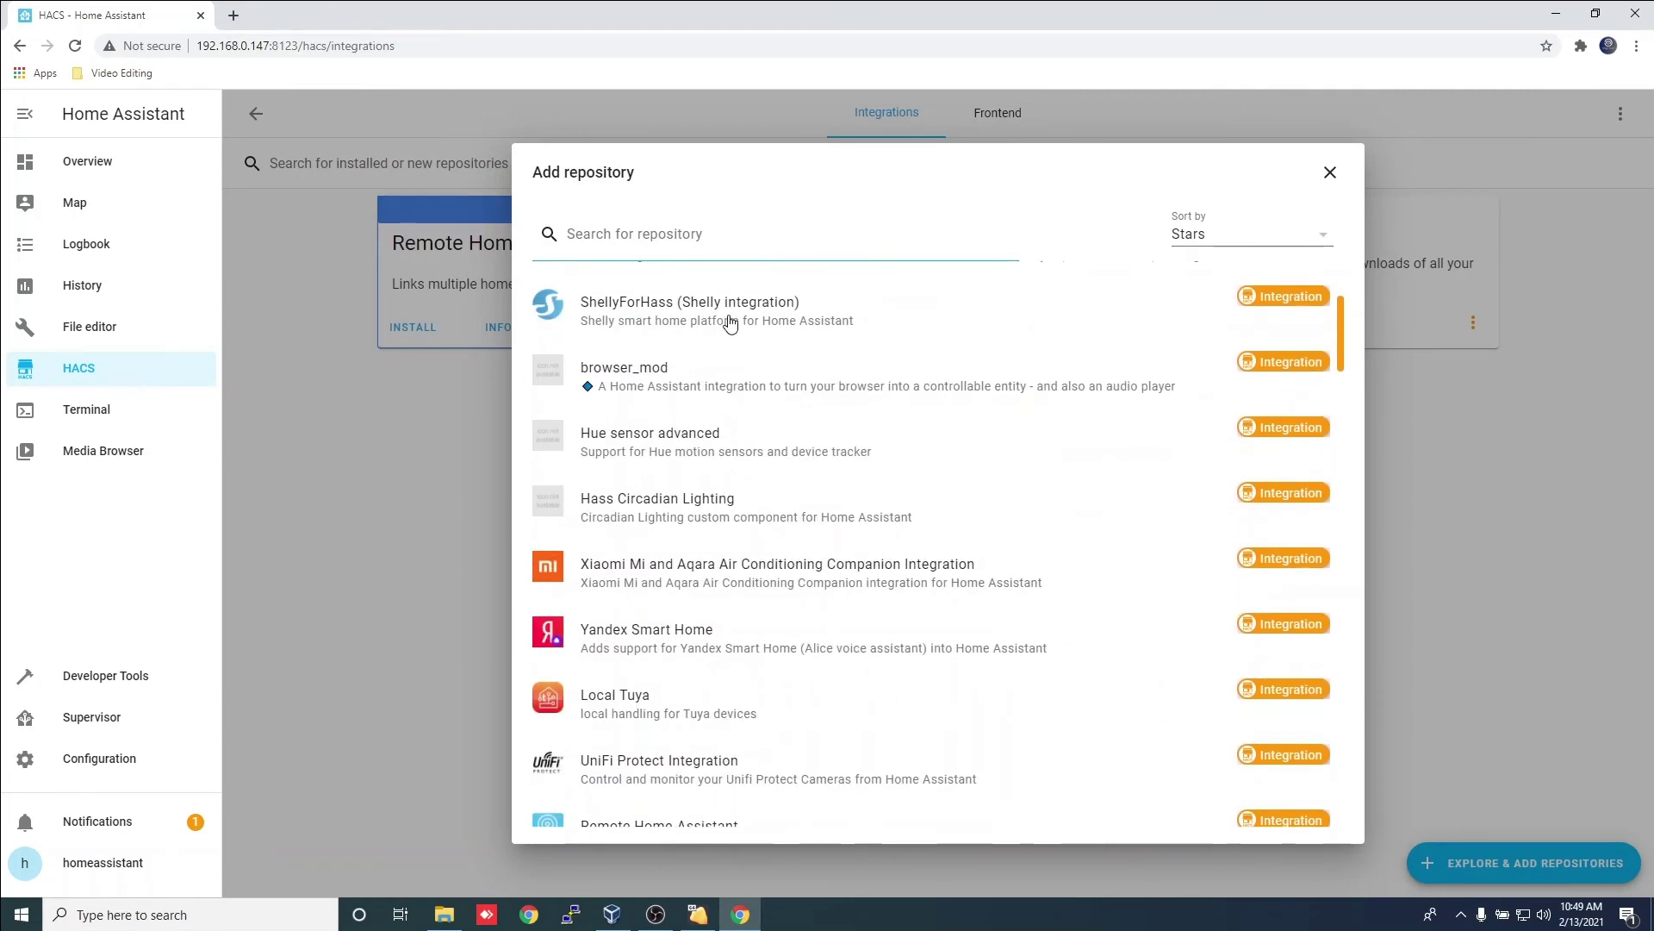